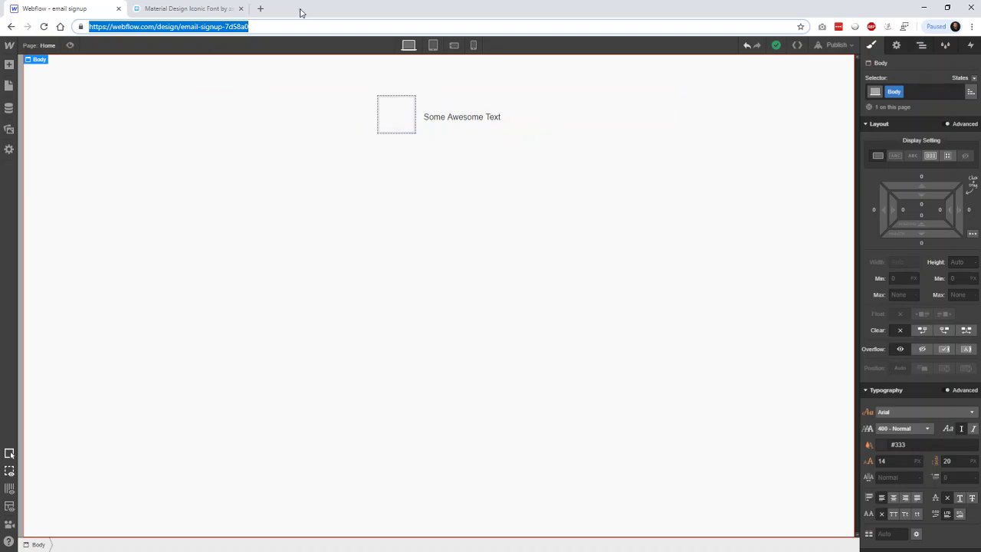
Step: Go to the Material Design Iconic Font site and review the Getting Started stylesheet link code
left_click(230, 9)
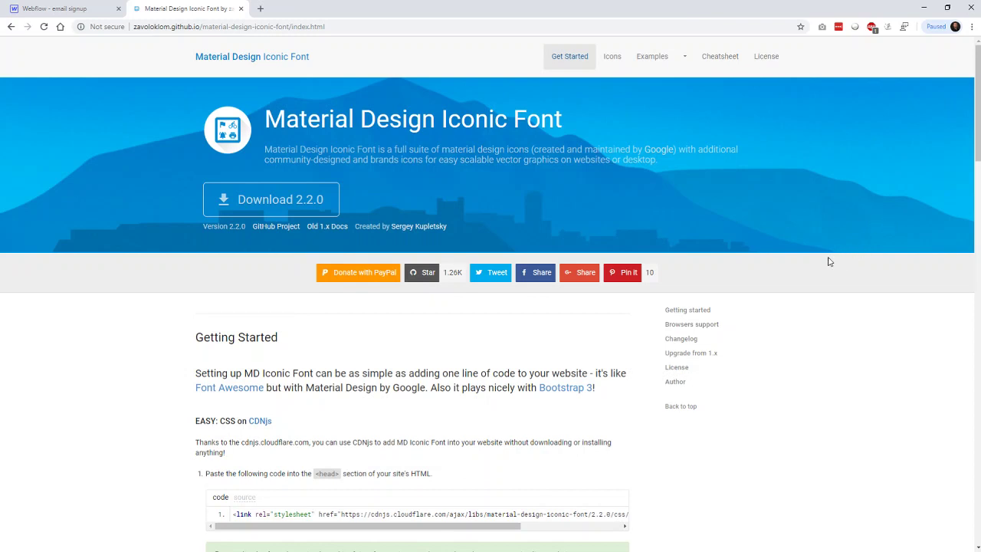
scroll(828, 261, "down", 3)
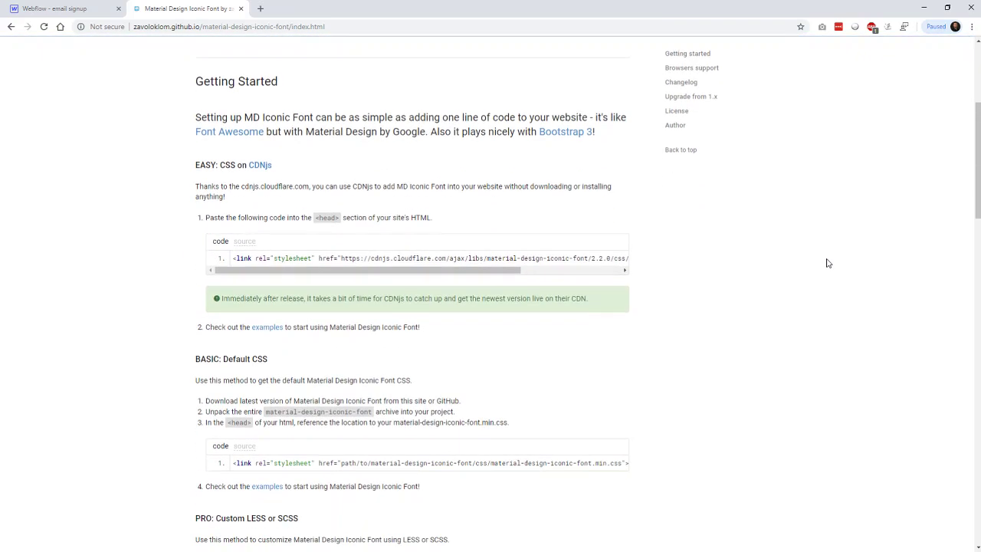
left_click_drag(251, 258, 604, 253)
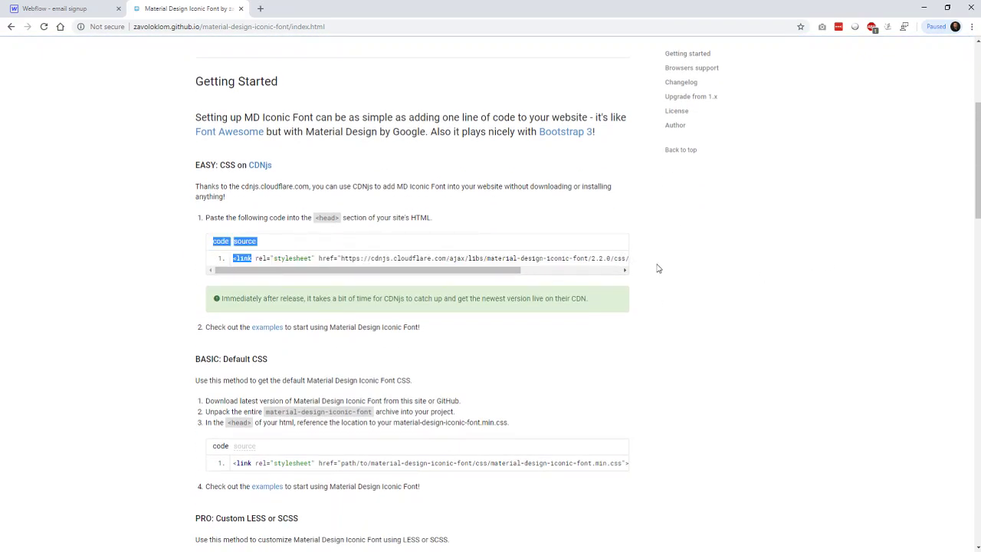
left_click(656, 269)
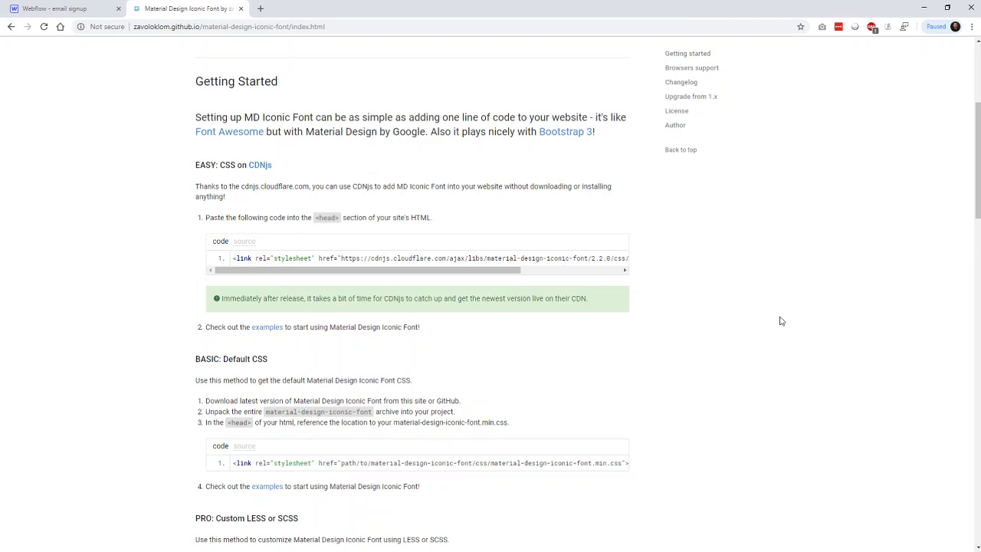
scroll(799, 327, "up", 3)
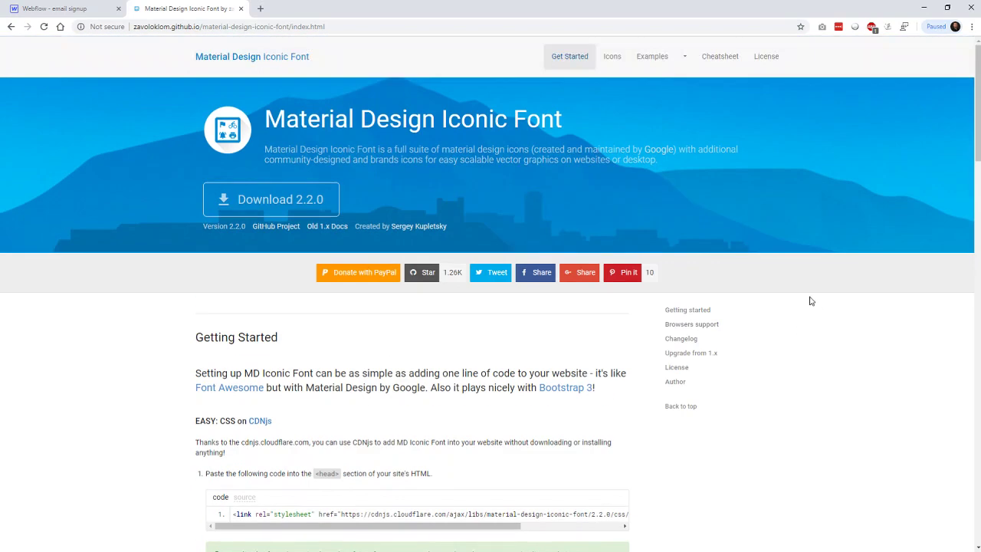
Step: Download icon font version 2.2.0, saving the zip to the Desktop, and open the download's options
left_click(323, 204)
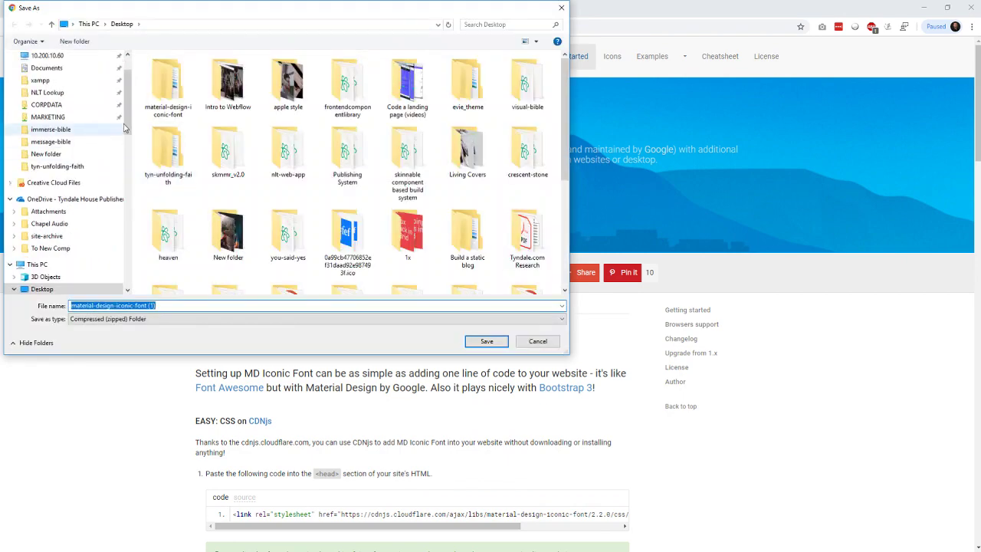
left_click(487, 342)
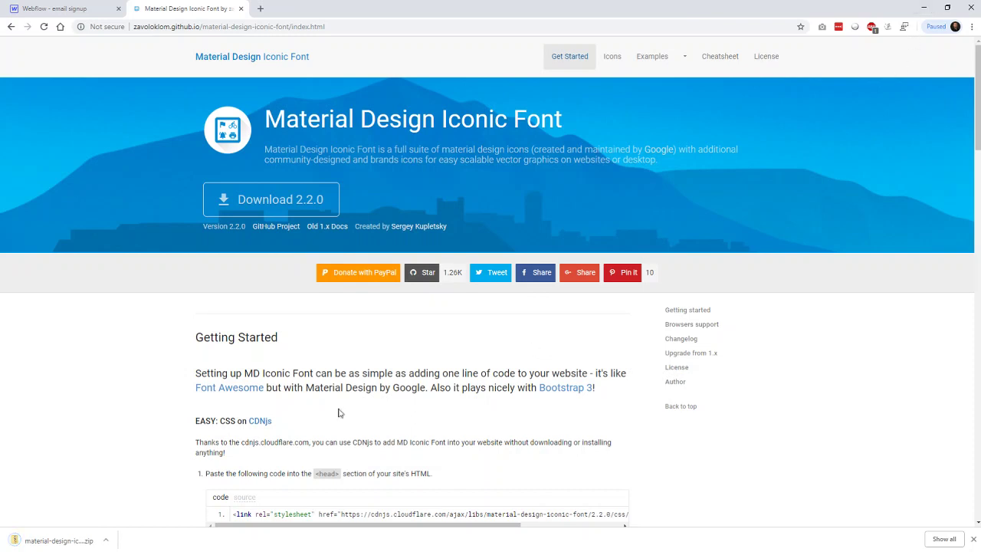
left_click(108, 542)
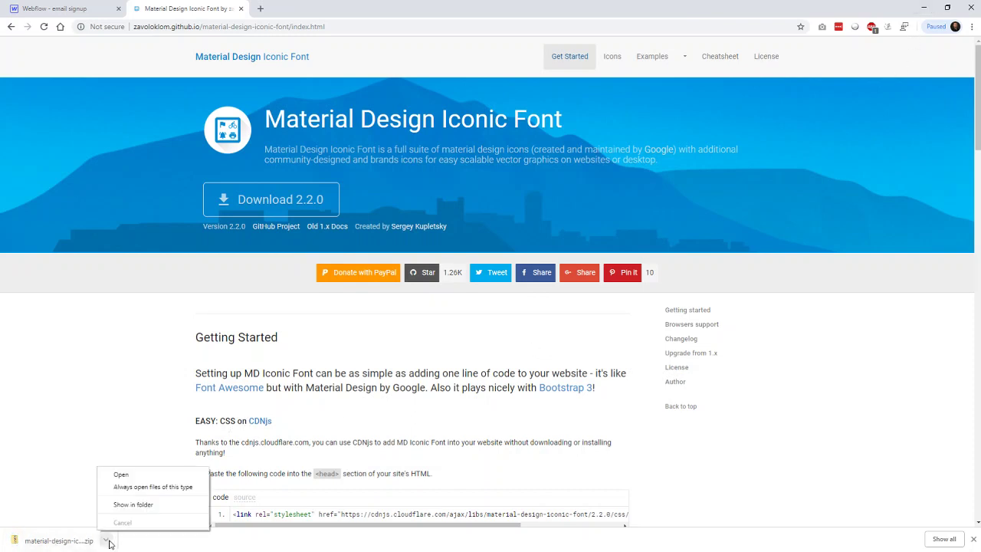
Step: Show the downloaded zip in its folder and extract it to the suggested folder
left_click(137, 504)
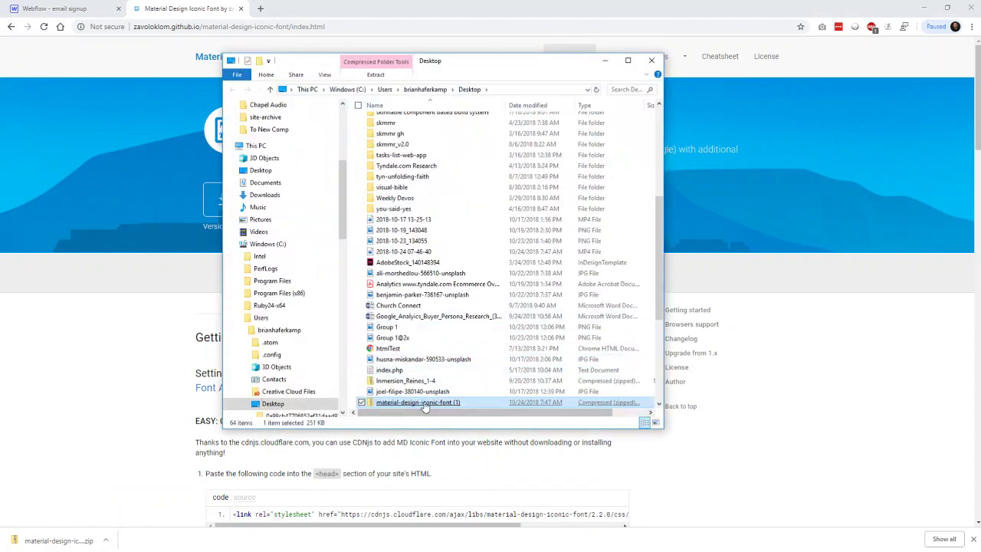
right_click(422, 408)
left_click(339, 221)
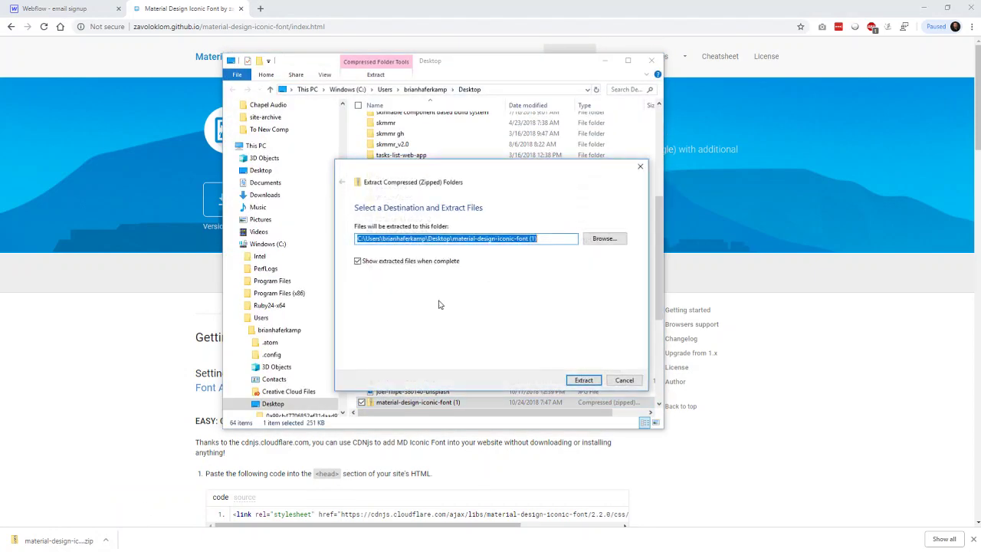
left_click(584, 378)
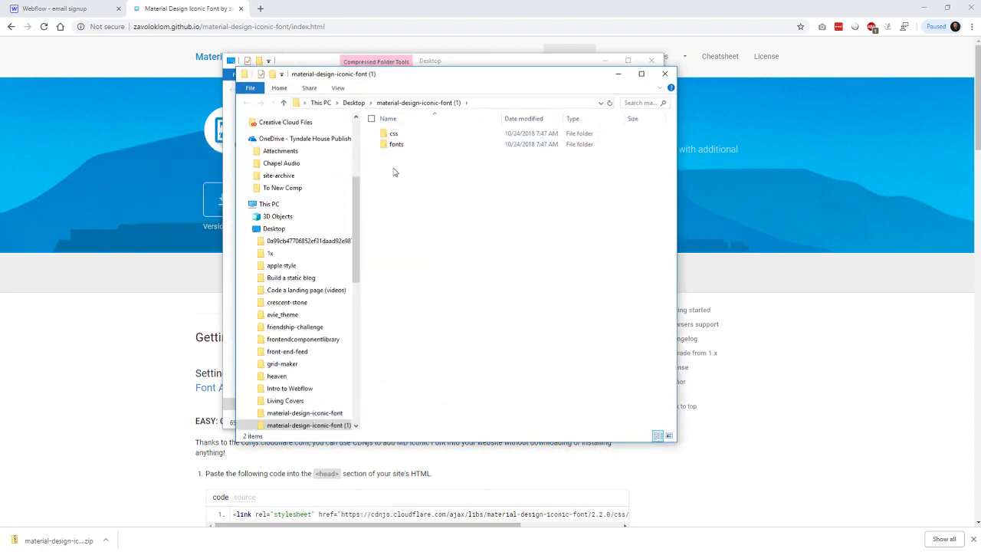
Step: Browse the extracted css folder, then open the fonts folder
double_click(394, 134)
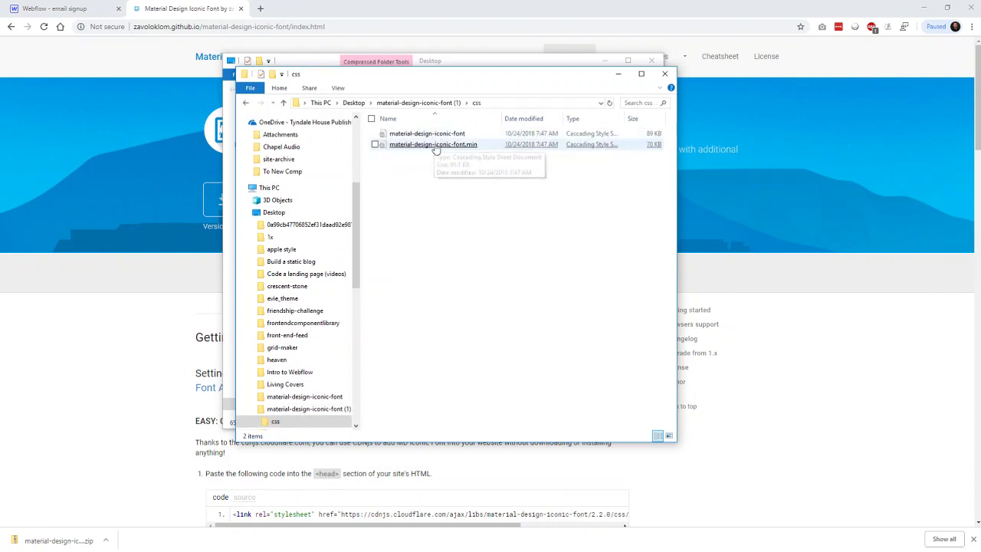
left_click(434, 107)
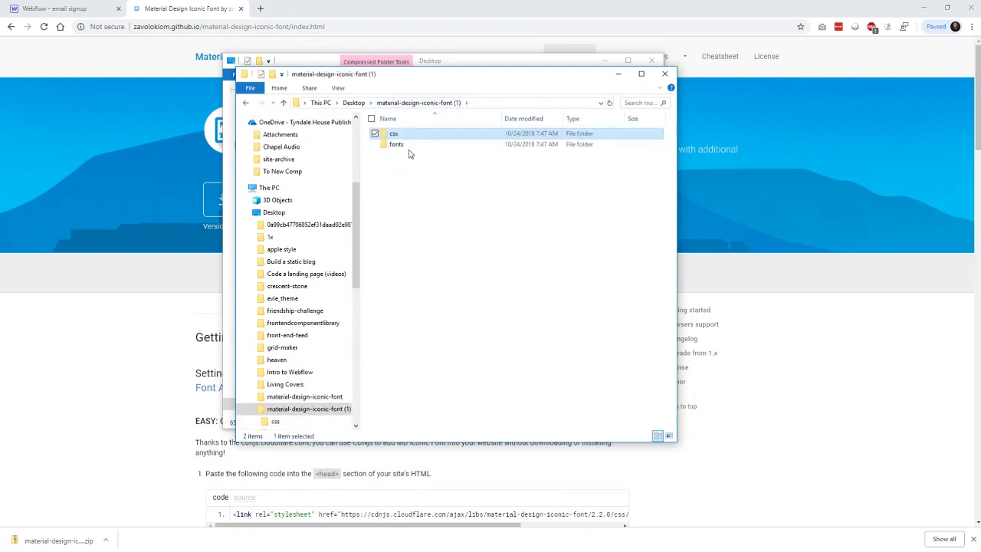
double_click(404, 146)
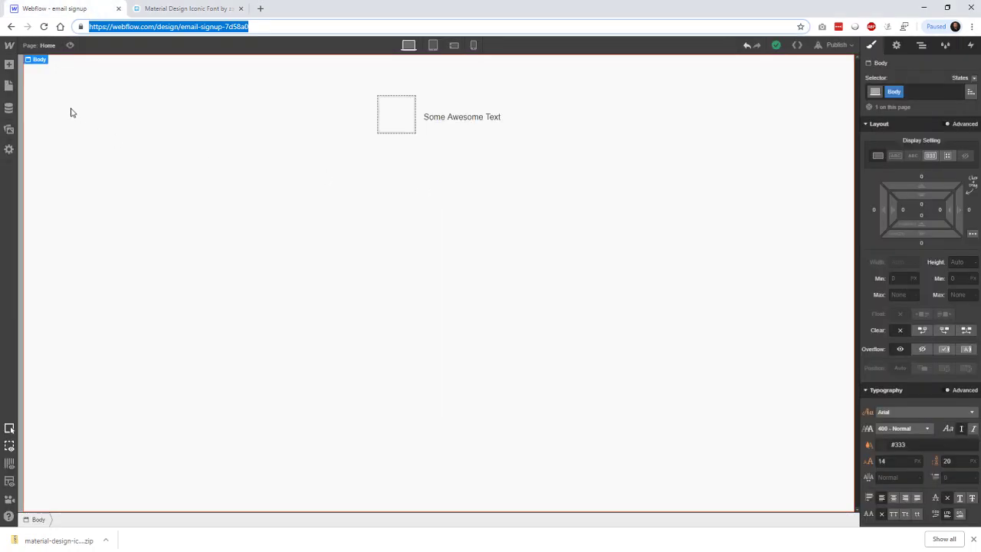
Step: Open the email signup project's settings on the Fonts tab, scrolling to Custom Fonts
left_click(11, 47)
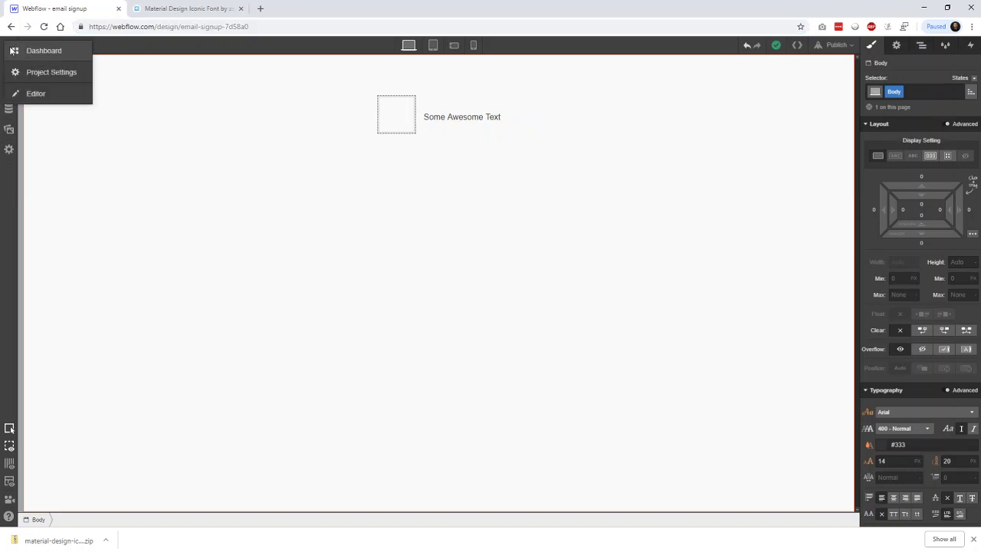
left_click(43, 72)
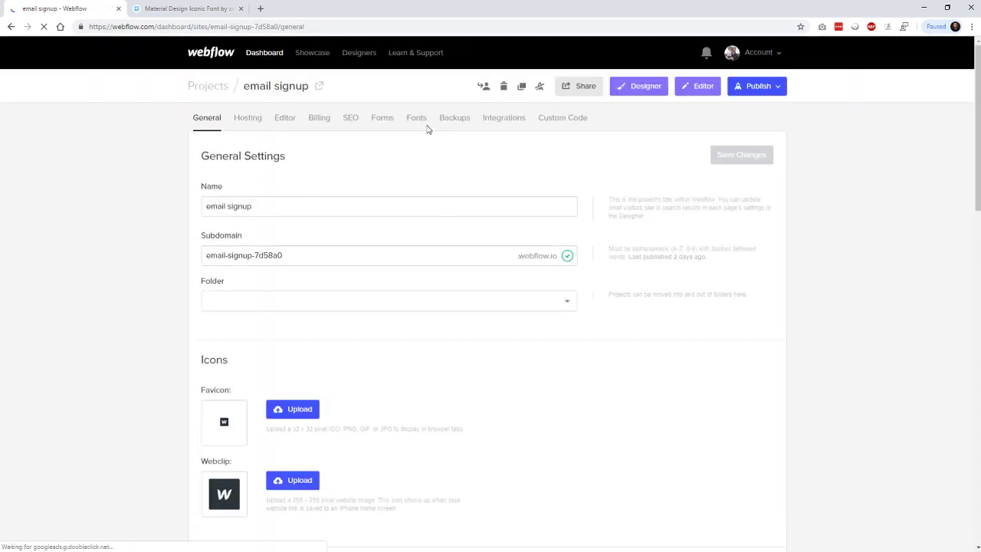
left_click(418, 120)
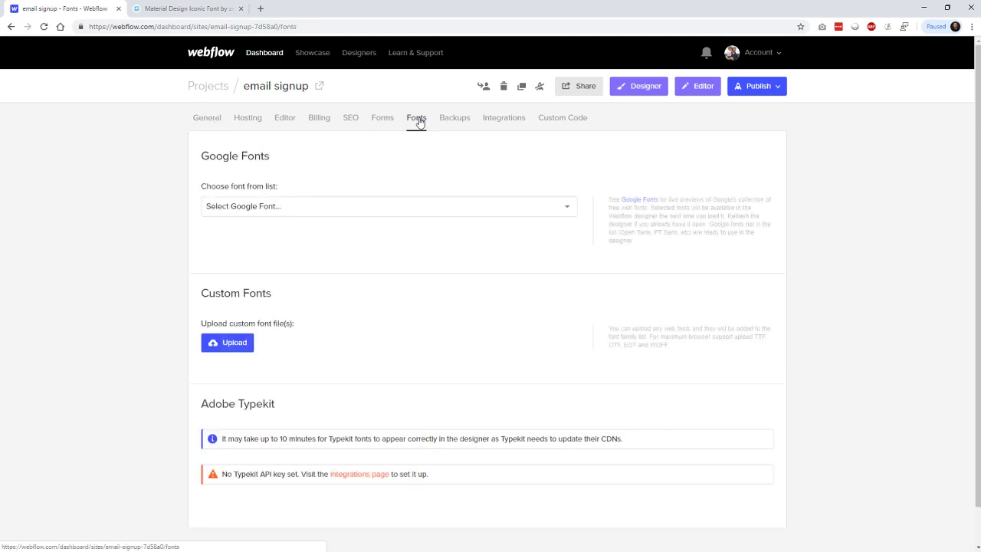
left_click(464, 210)
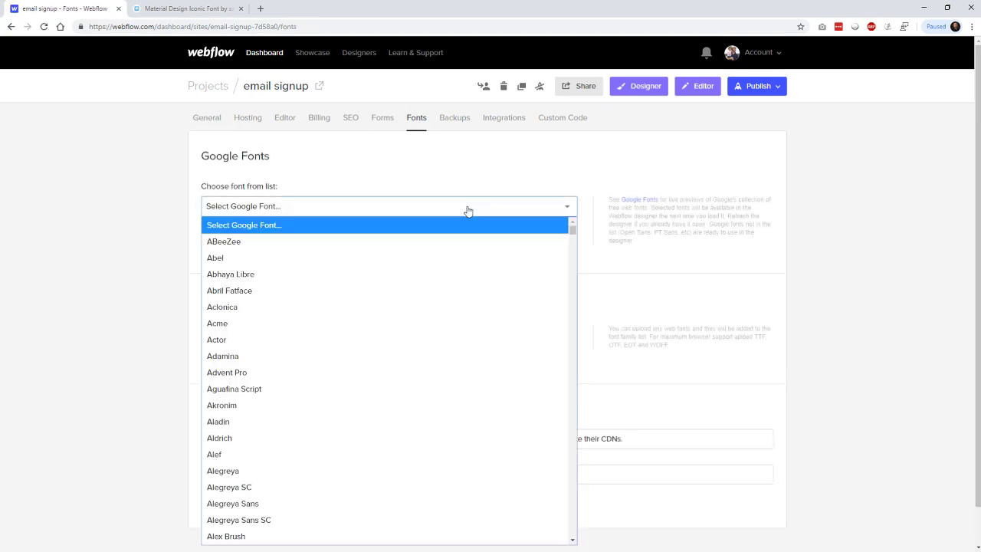
left_click(470, 205)
scroll(496, 275, "down", 1)
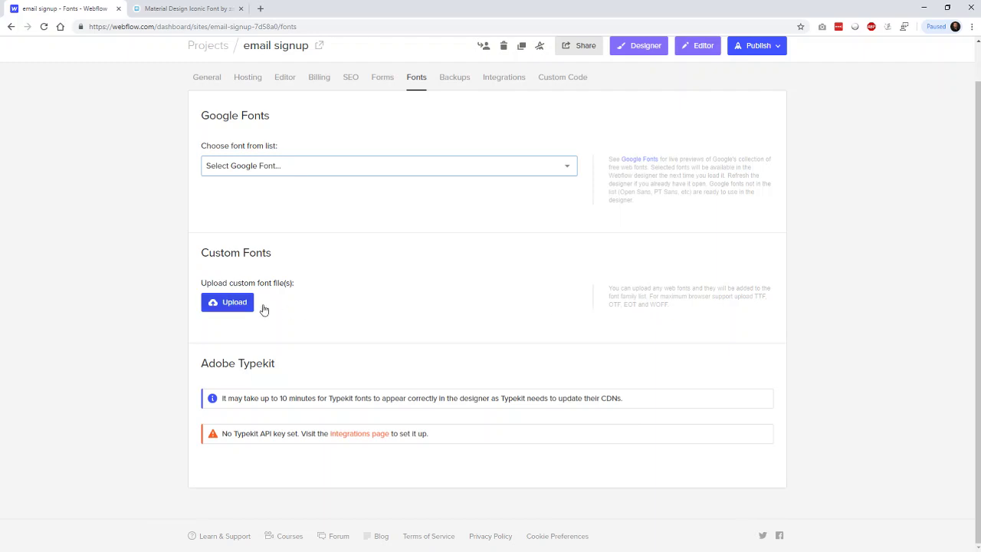
Step: Pick the EOT, TTF, WOFF and WOFF2 files from the extracted fonts folder, leaving out the SVG
left_click(239, 305)
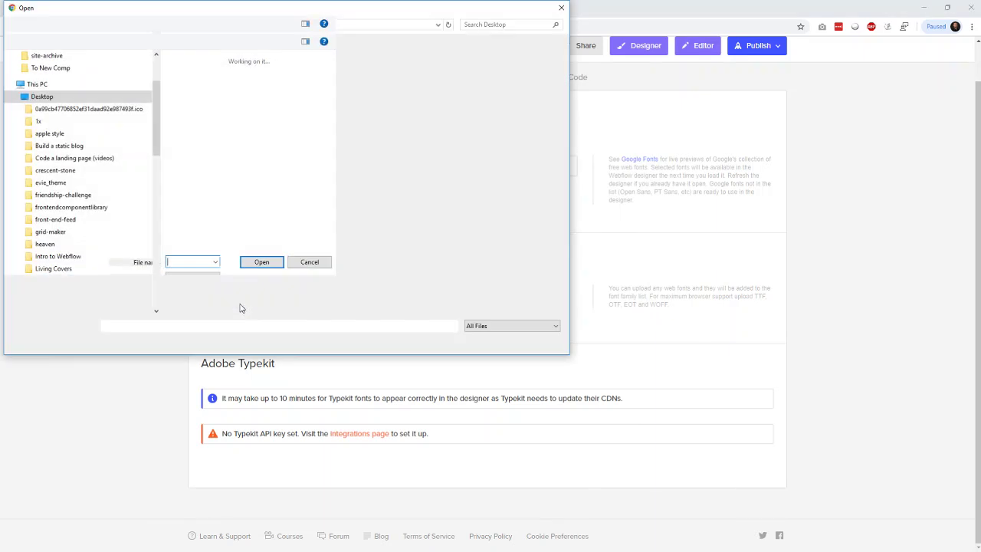
scroll(565, 306, "down", 3)
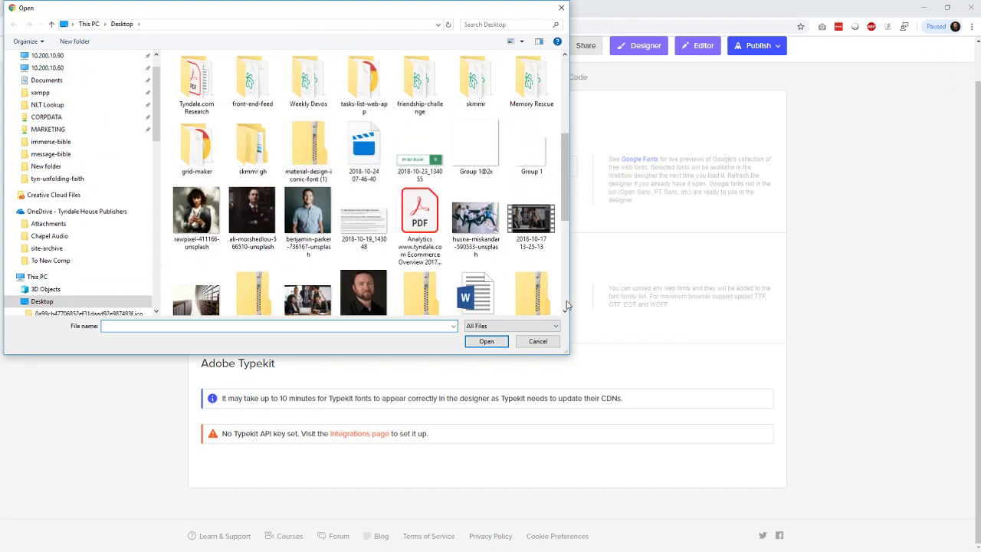
scroll(567, 214, "up", 5)
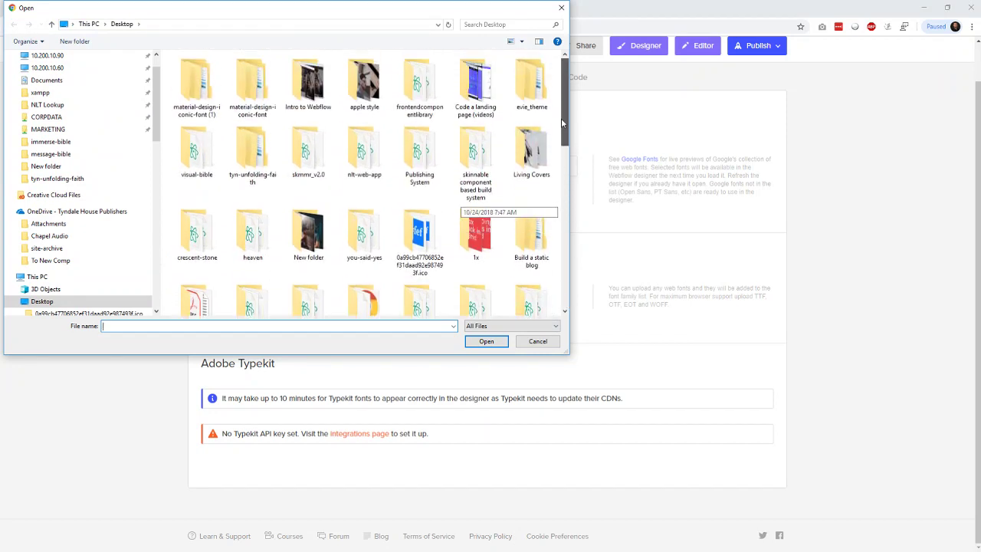
double_click(196, 104)
double_click(198, 82)
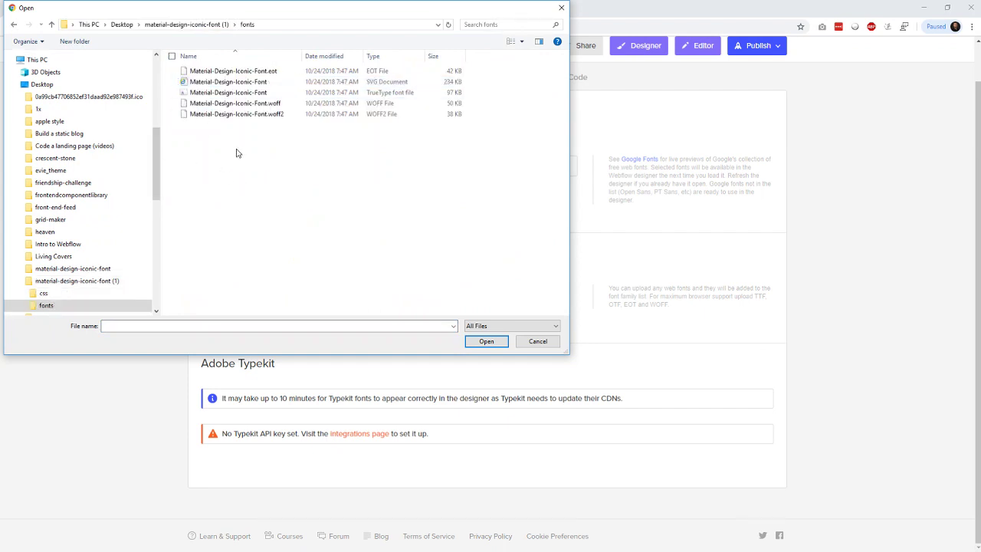
left_click_drag(296, 146, 164, 52)
left_click(230, 81, "ctrl")
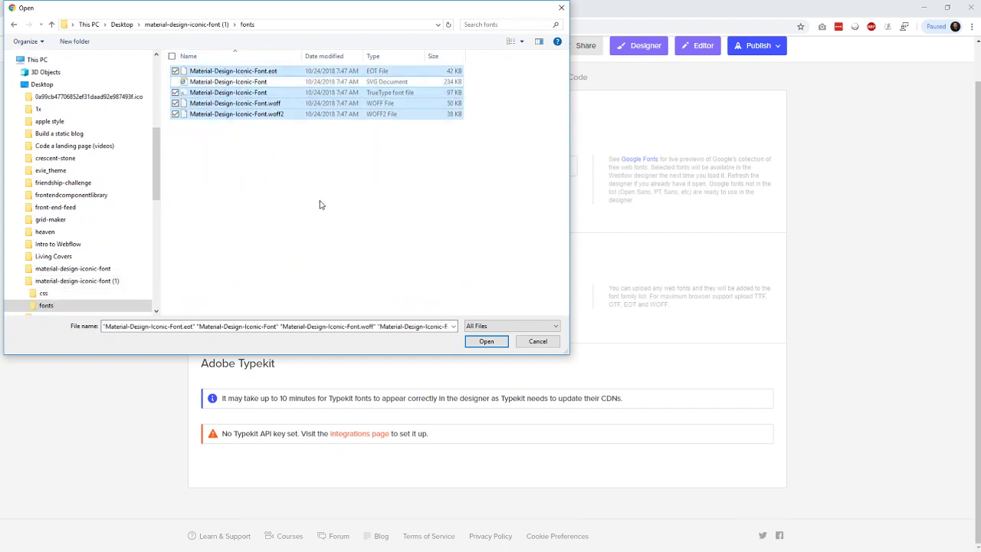
Step: Upload the four chosen font files and keep the .eot entry's weight at 400 (Normal)
left_click(486, 341)
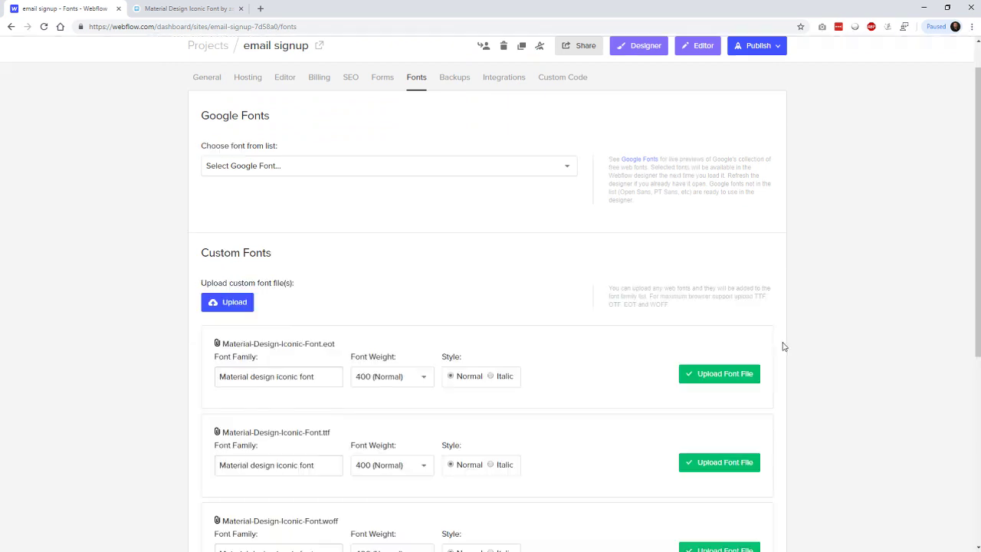
scroll(783, 346, "down", 3)
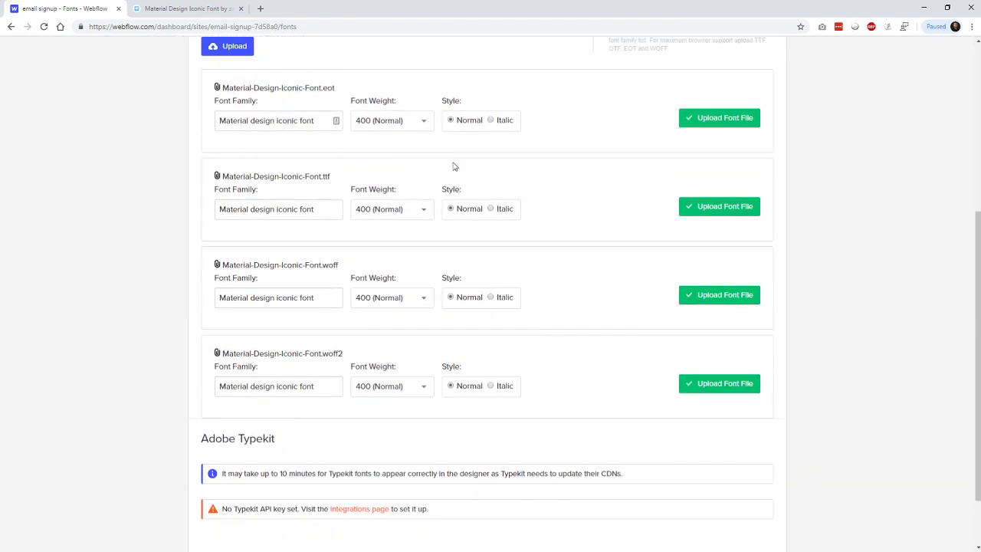
left_click(420, 122)
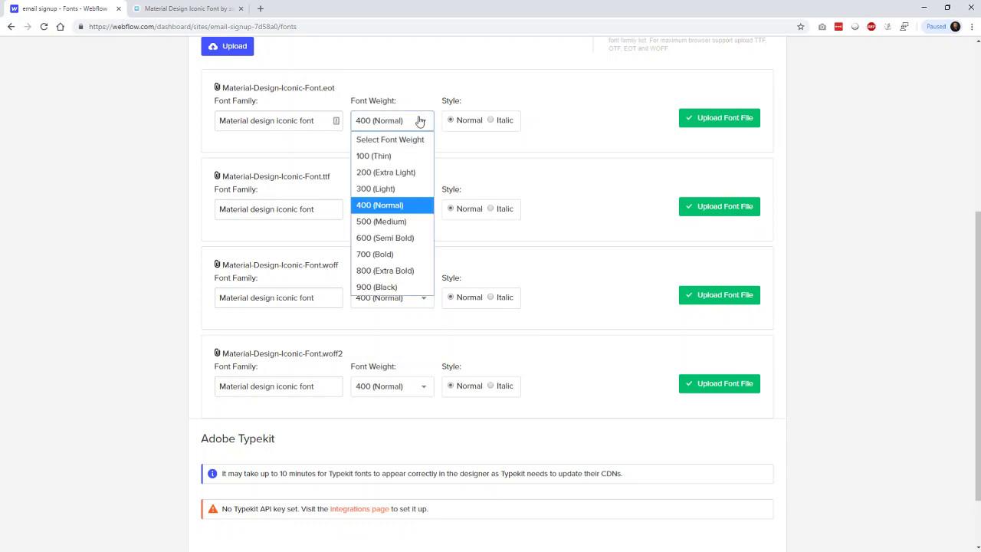
left_click(416, 124)
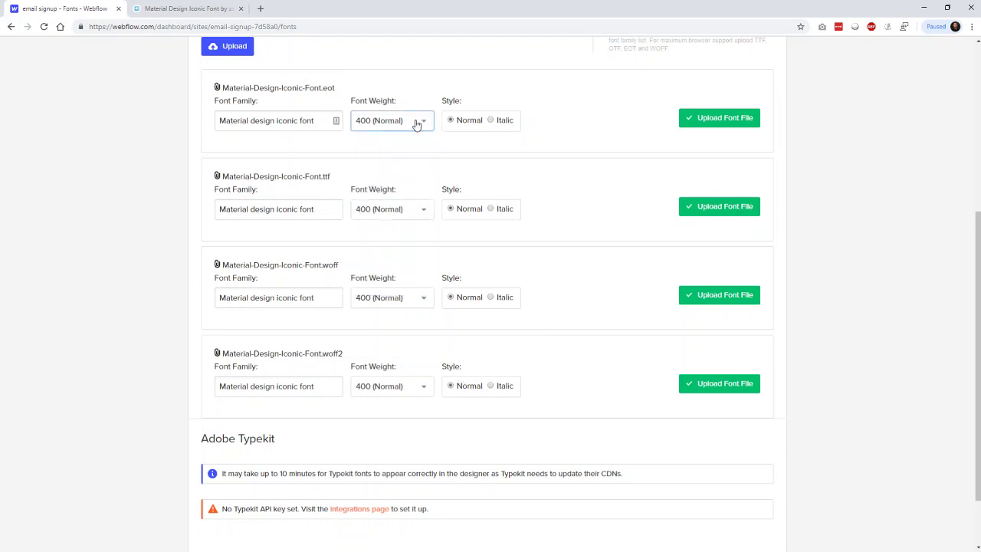
left_click(419, 123)
key("Up")
key("Up")
key("Up")
key("Up")
key("Escape")
Step: Install the .eot, .ttf, .woff and .woff2 font files as Material design iconic font
left_click(729, 126)
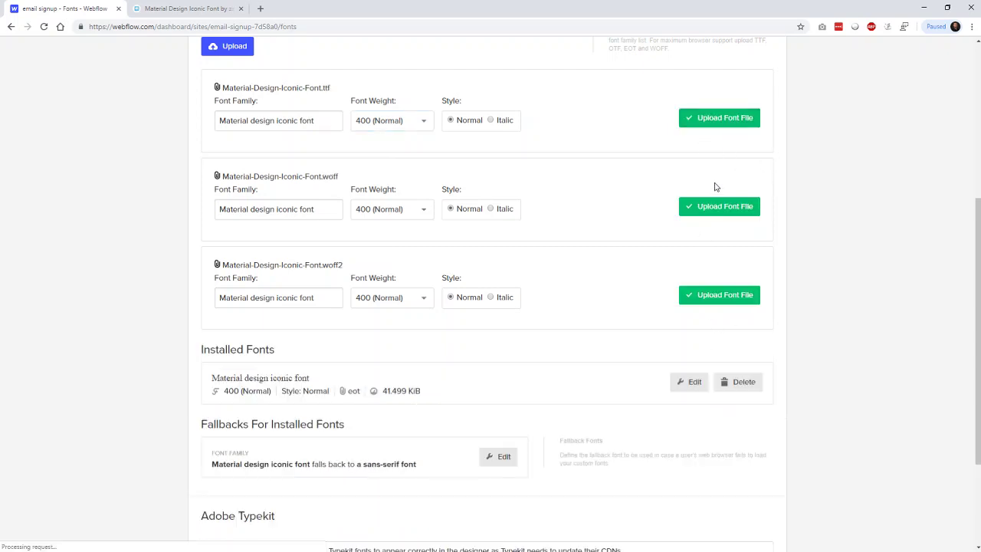
left_click(722, 124)
left_click(722, 125)
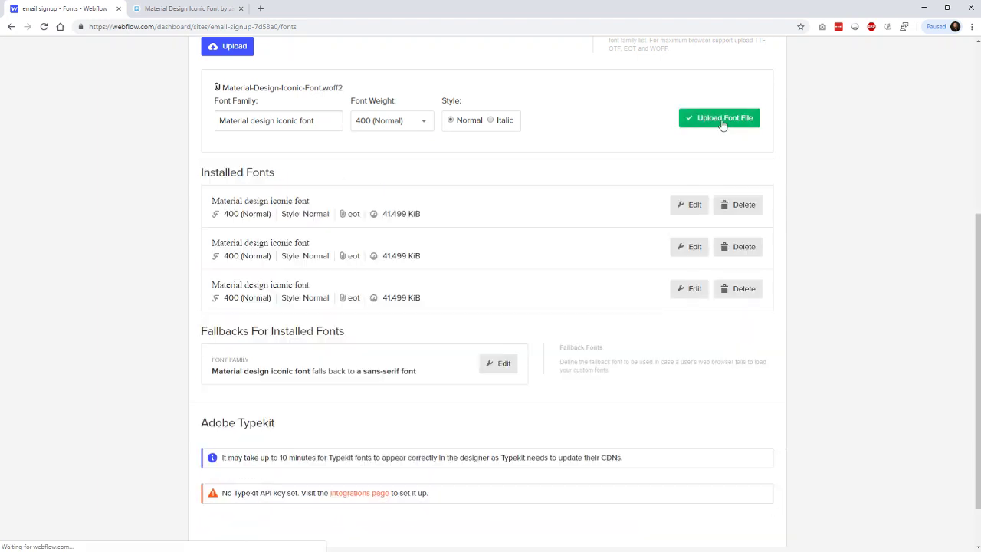
left_click(723, 124)
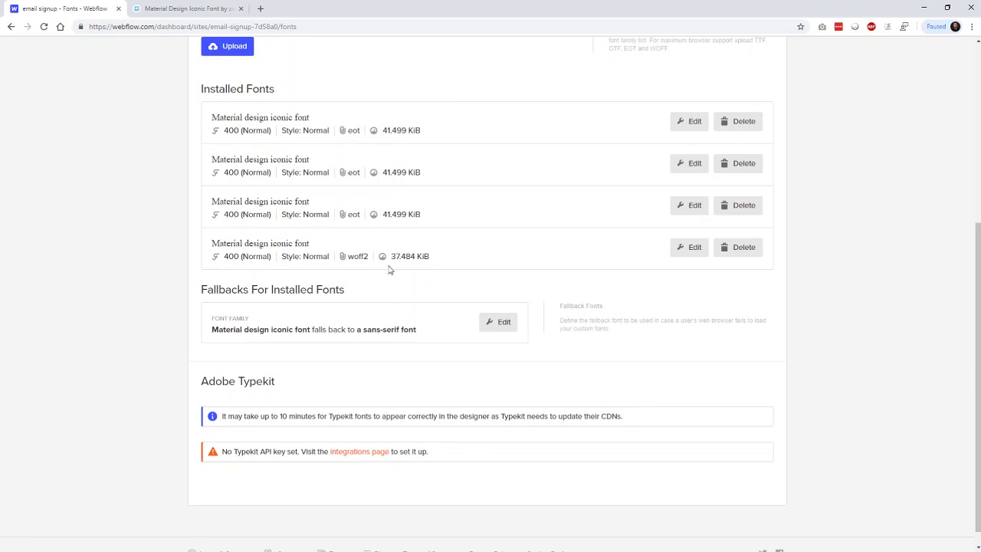
Step: Check the installed woff2 font's weight is 400 (Normal) and cancel the edit
left_click(694, 247)
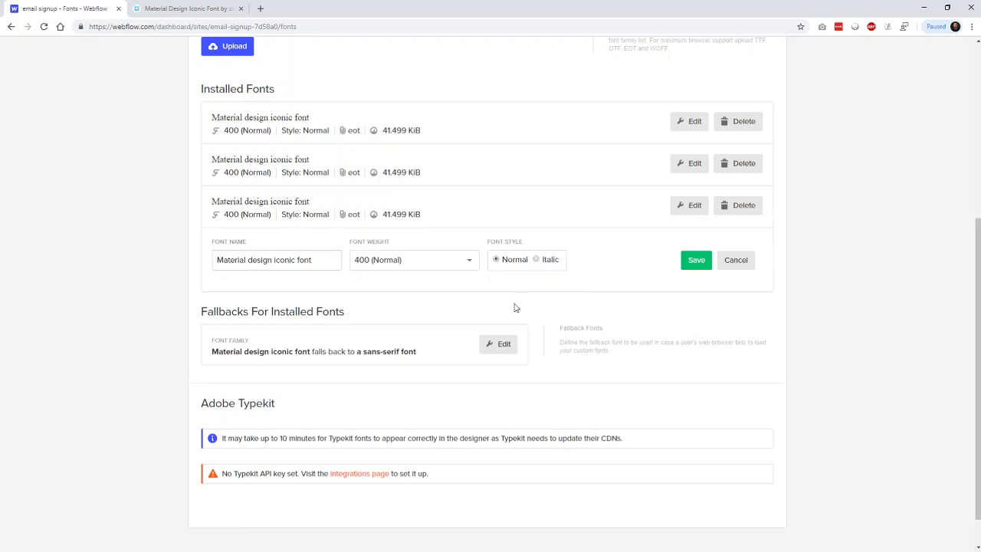
left_click(448, 264)
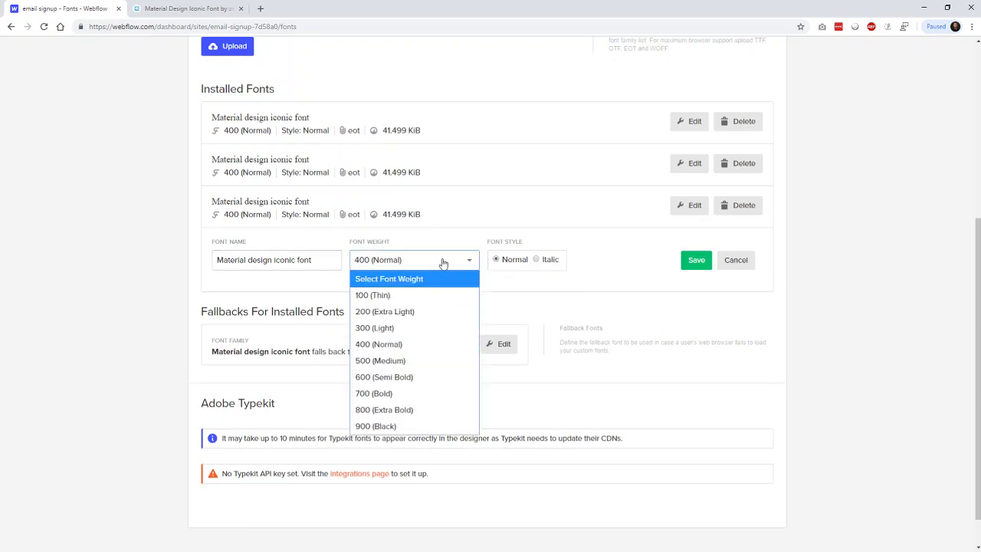
left_click(443, 263)
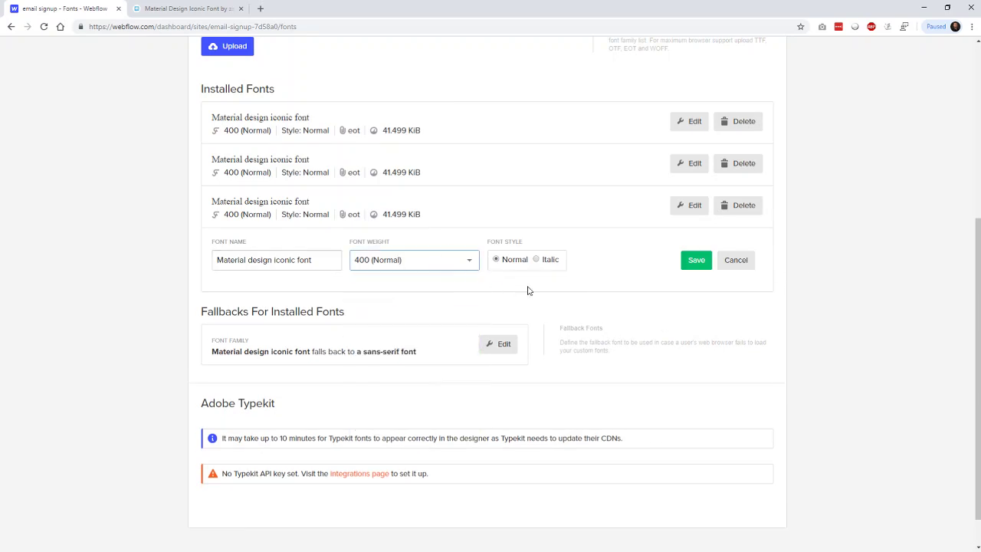
left_click(735, 261)
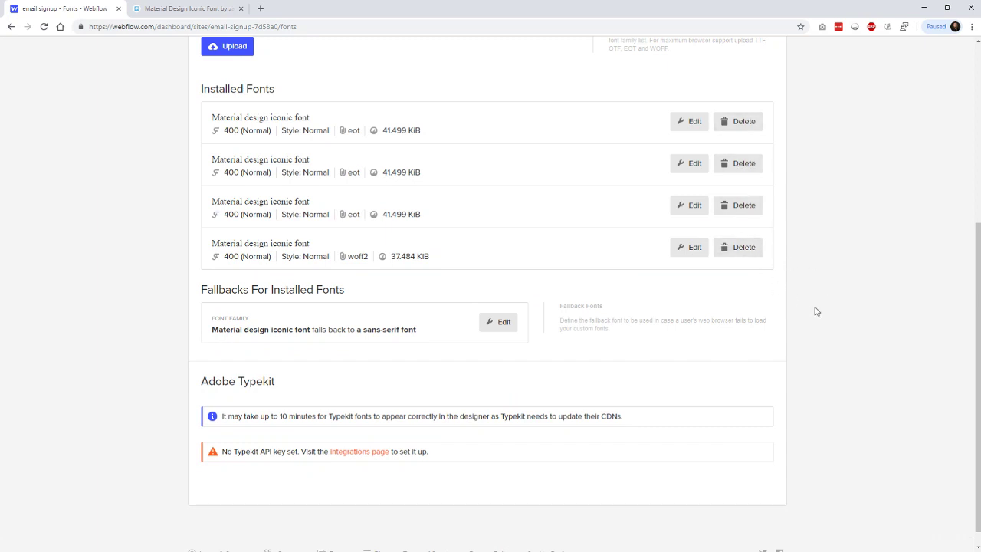
Step: Leave the Fonts settings and reopen the email signup Home page in the Designer
scroll(817, 311, "up", 3)
scroll(816, 311, "up", 2)
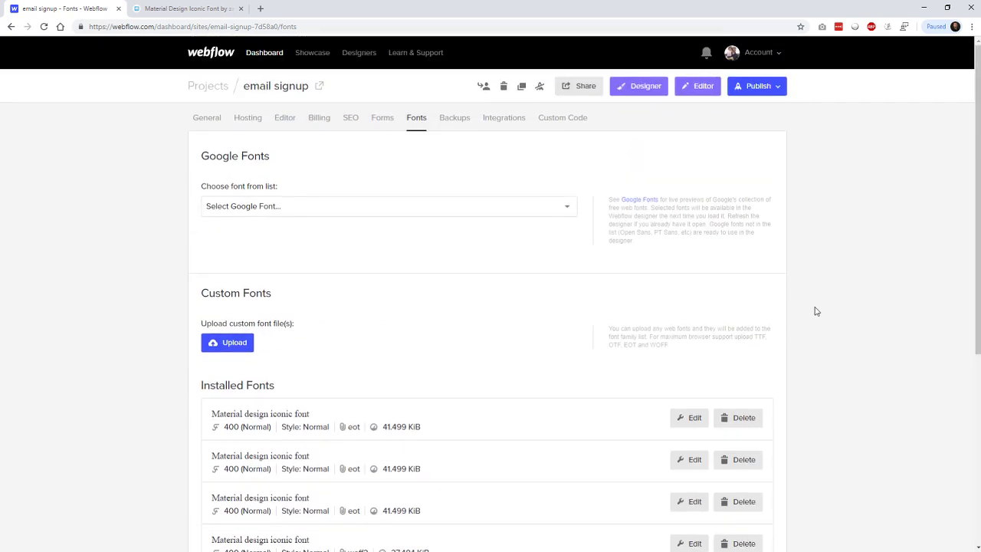
scroll(820, 292, "down", 4)
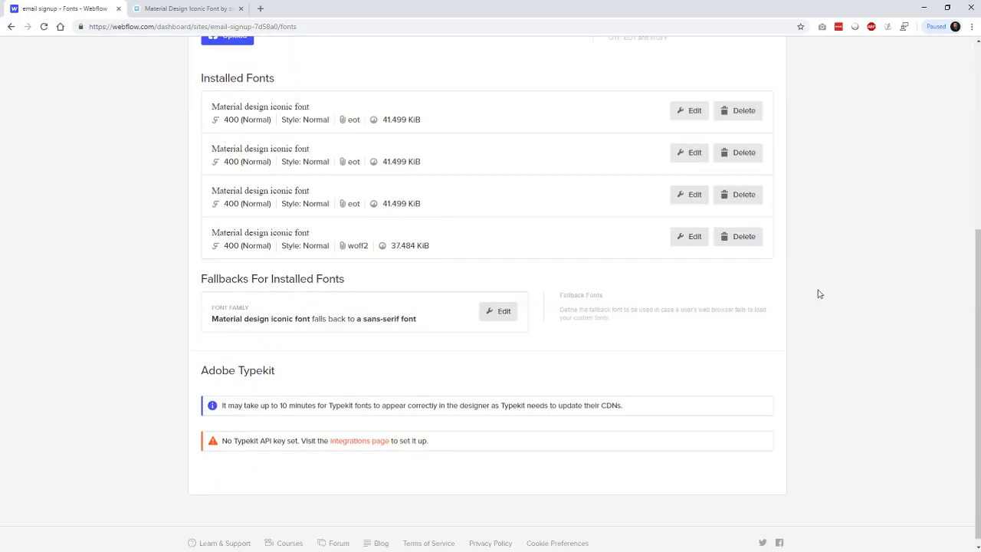
scroll(819, 293, "up", 4)
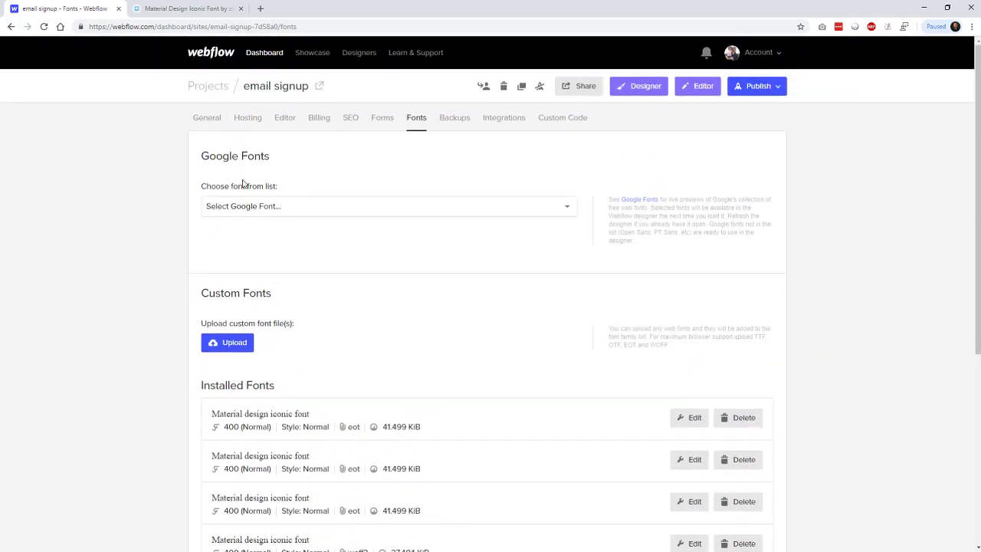
left_click(269, 54)
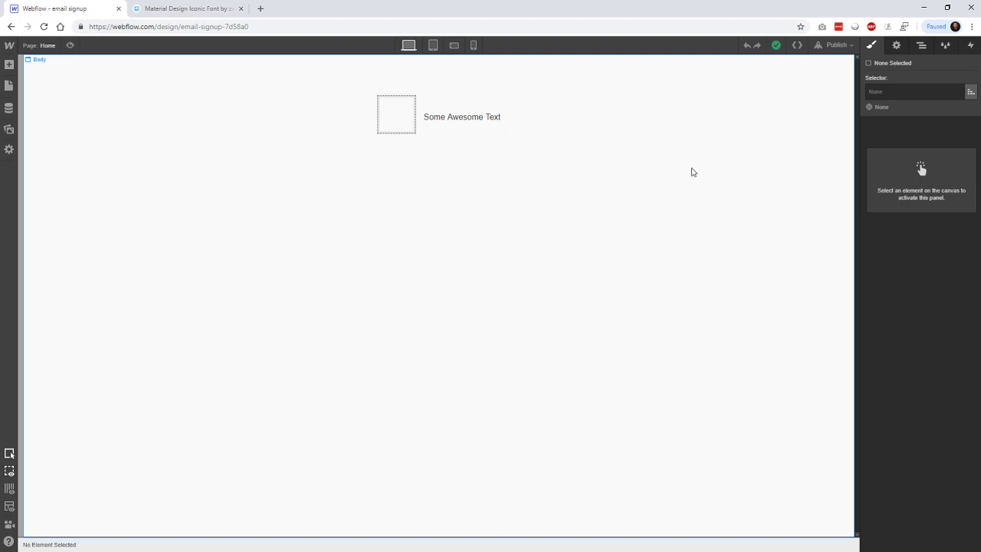
Step: Browse the Some Awesome Text heading's font list without changing it from Arial
left_click(464, 123)
left_click(951, 411)
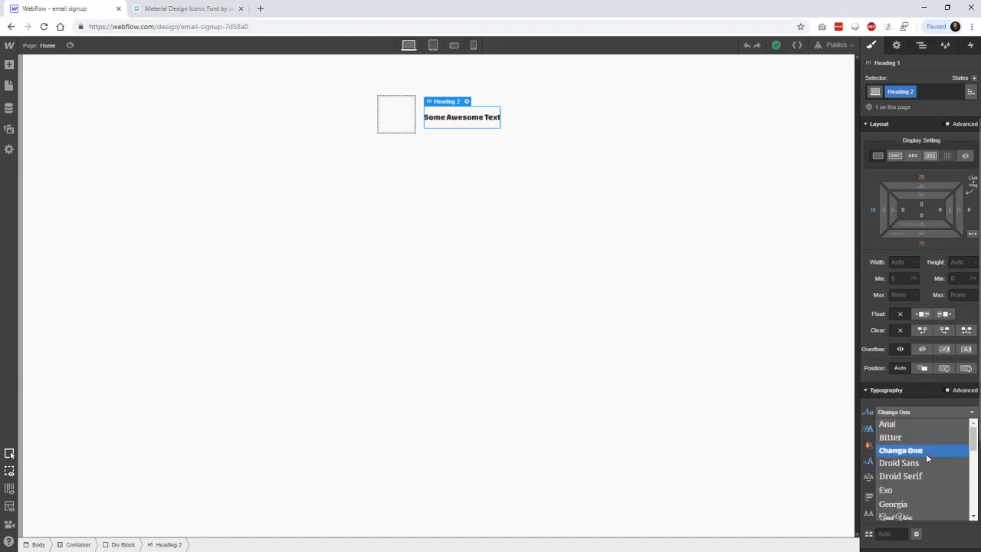
scroll(925, 453, "down", 3)
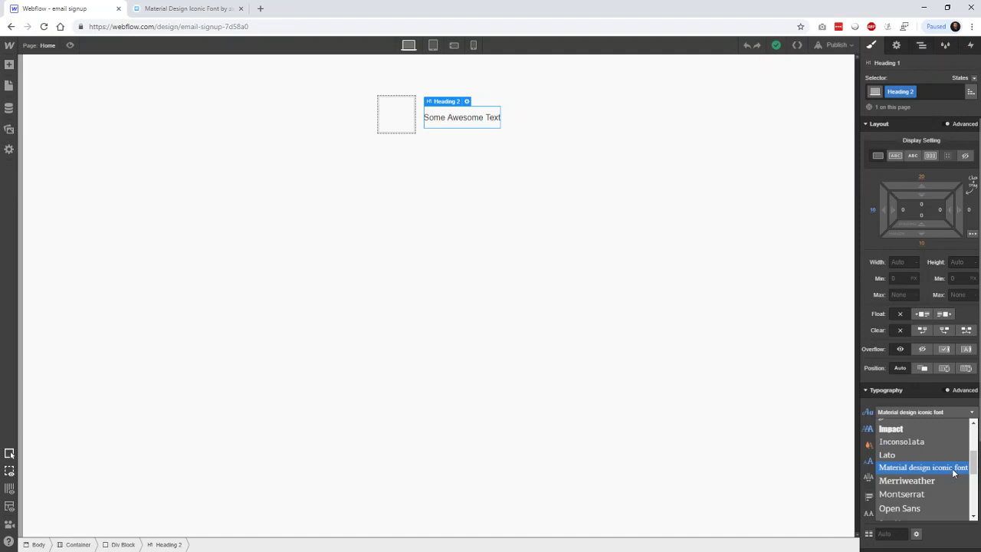
left_click(931, 412)
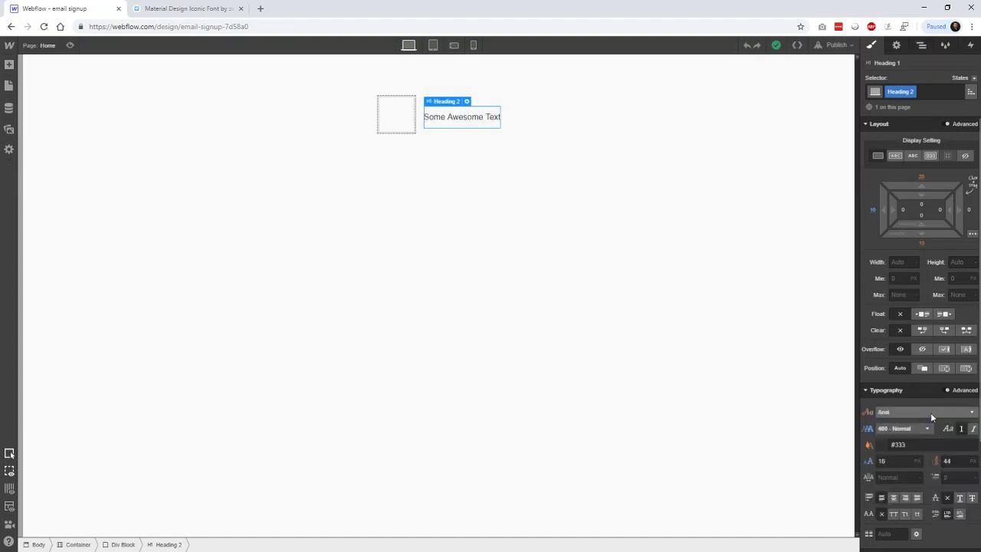
Step: Undo the last change, select the page Body, and return to the icon font website
left_click(190, 9)
left_click(100, 8)
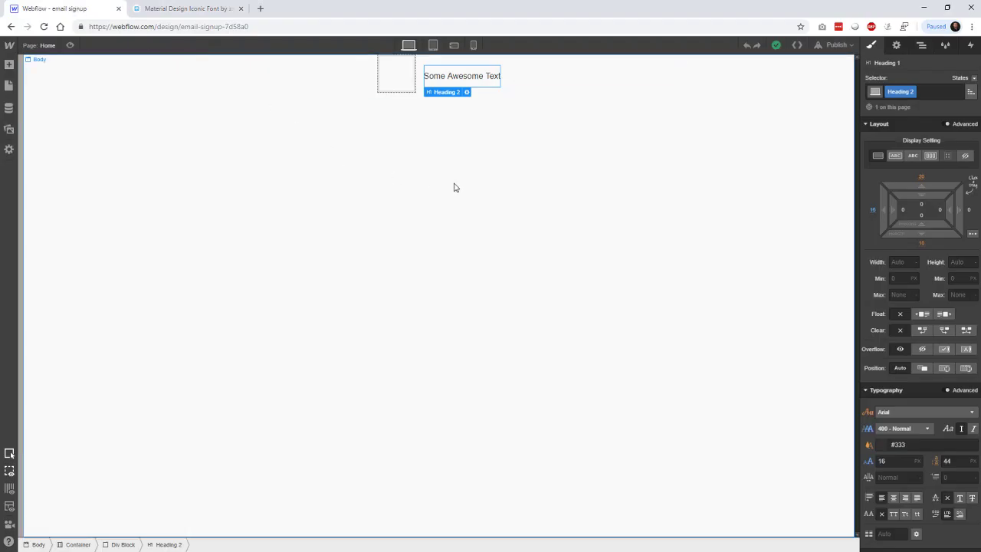
key("ctrl+z")
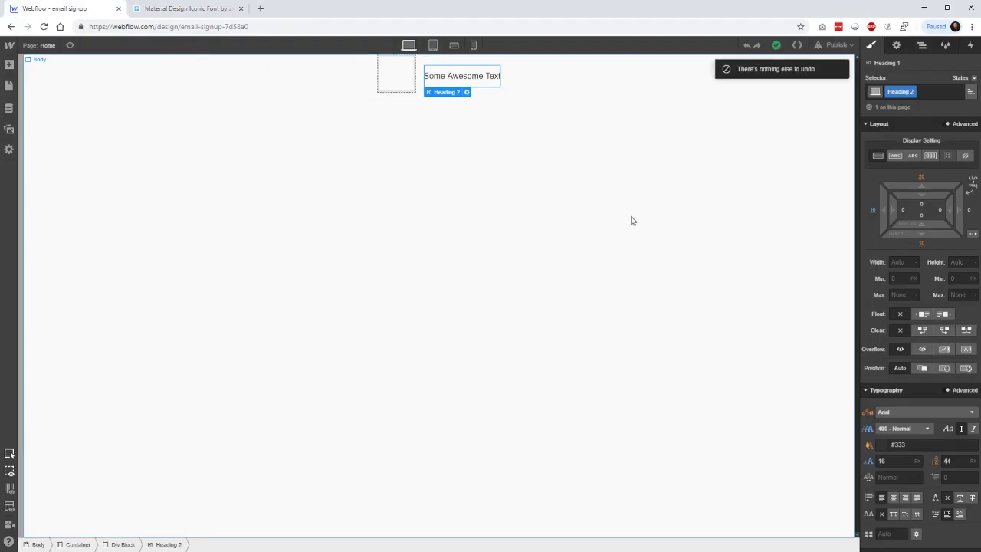
left_click(632, 221)
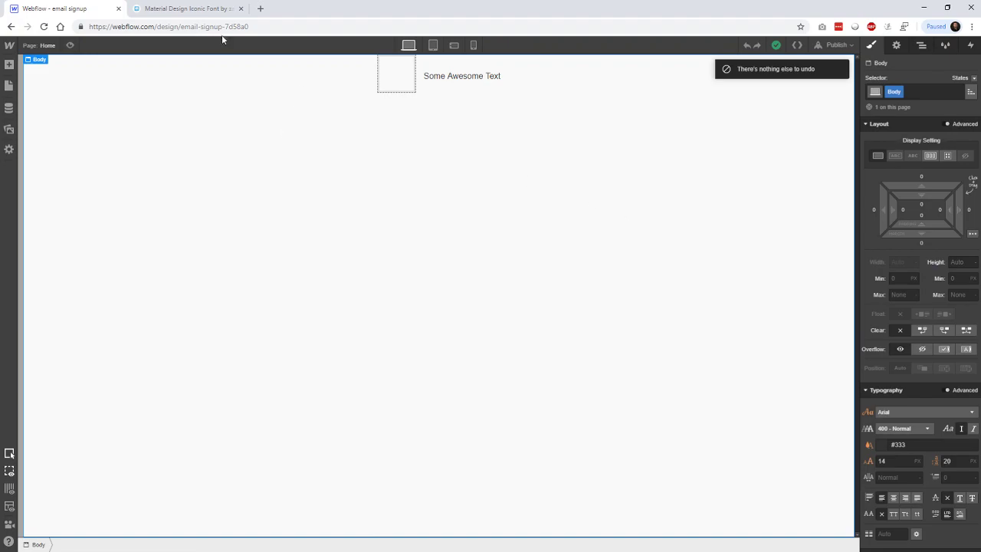
left_click(183, 8)
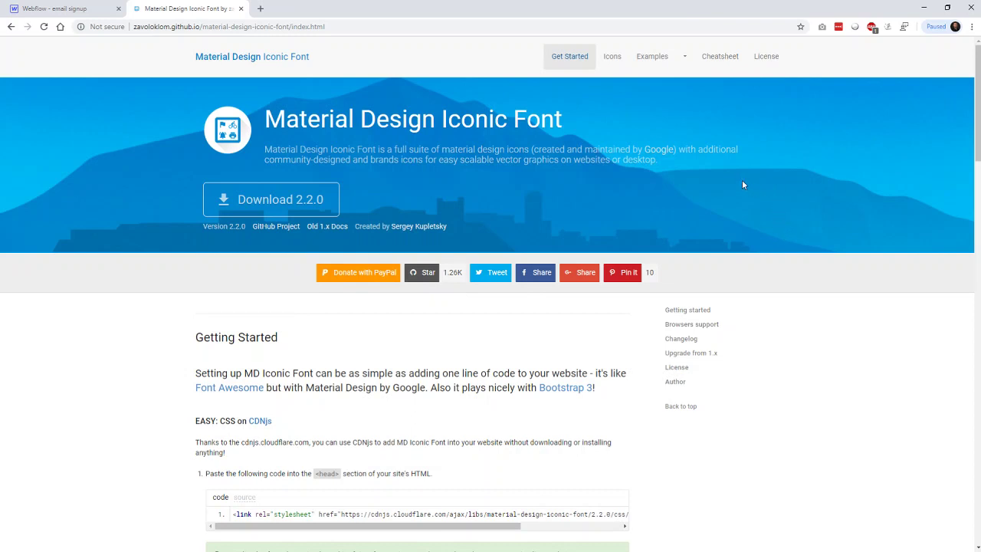
Step: Browse the Icons page to battery-flash, select its <i> code, then return to the top
left_click(603, 66)
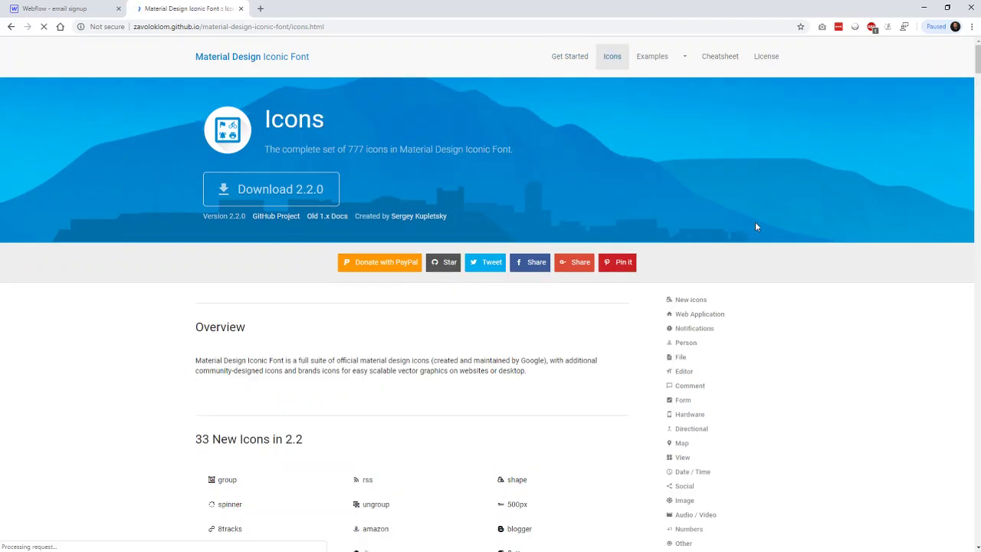
scroll(628, 356, "down", 4)
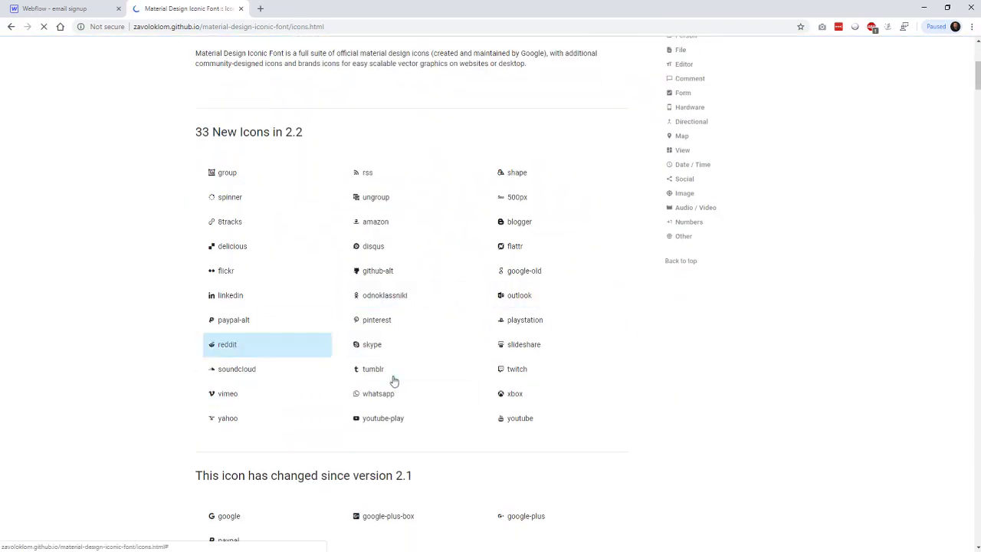
scroll(393, 377, "down", 1)
scroll(393, 377, "down", 5)
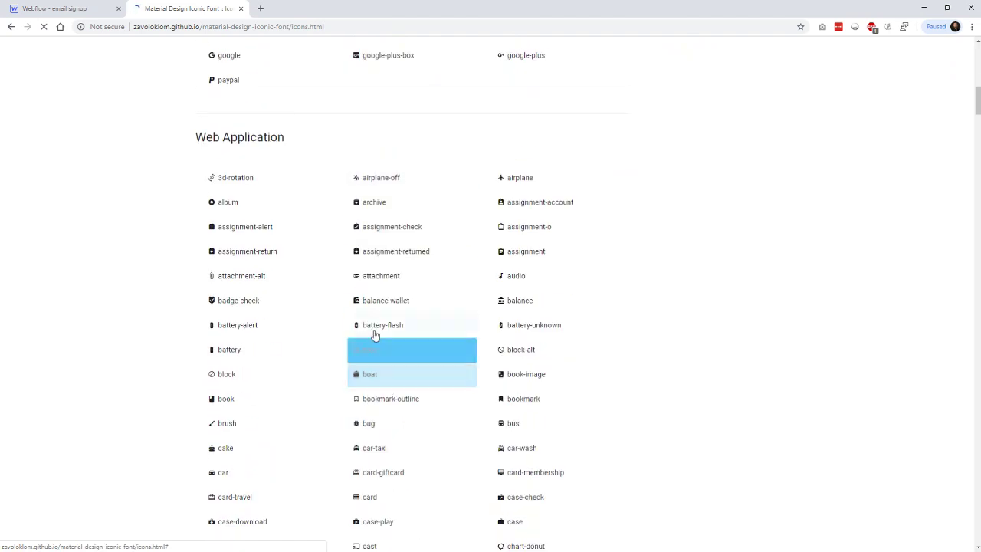
left_click(438, 328)
left_click_drag(502, 245, 353, 245)
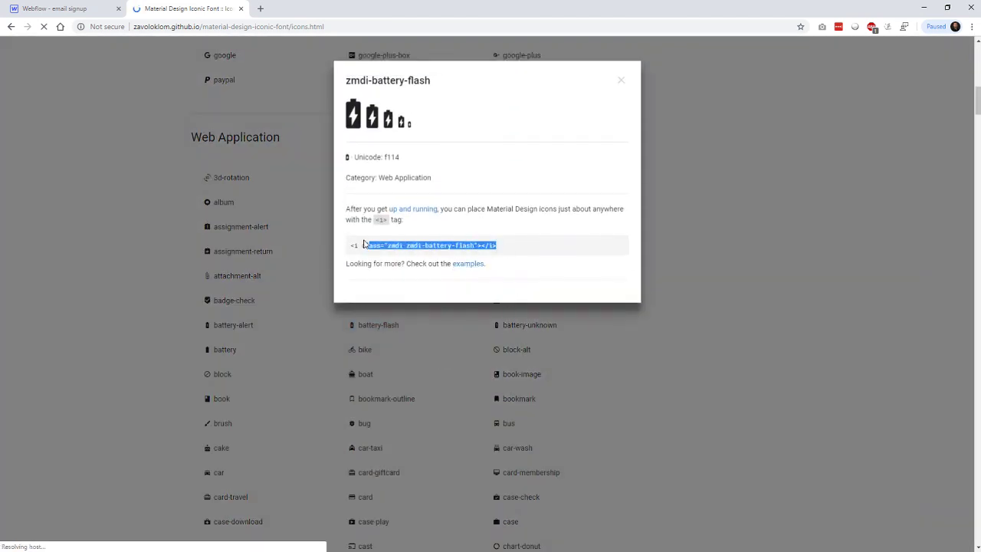
left_click(762, 279)
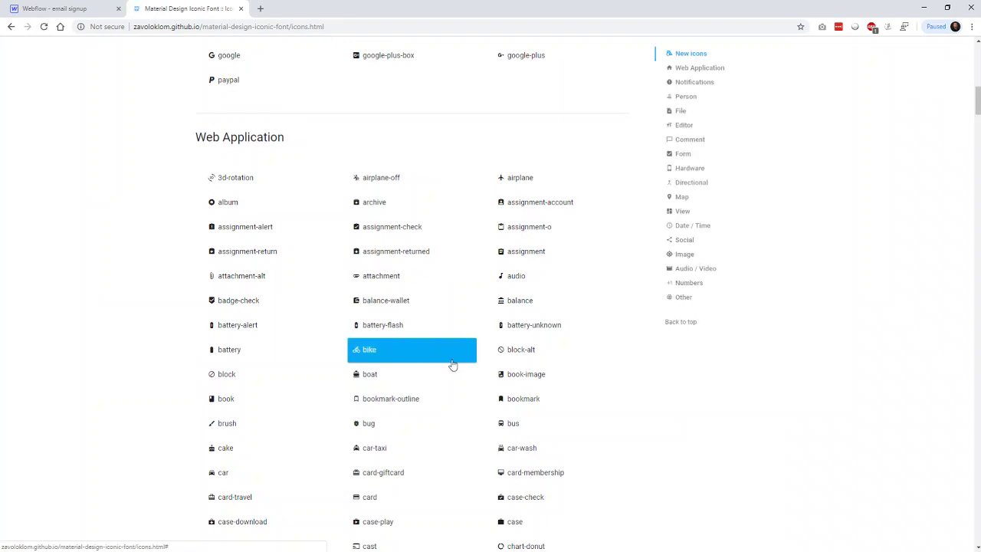
scroll(695, 389, "down", 3)
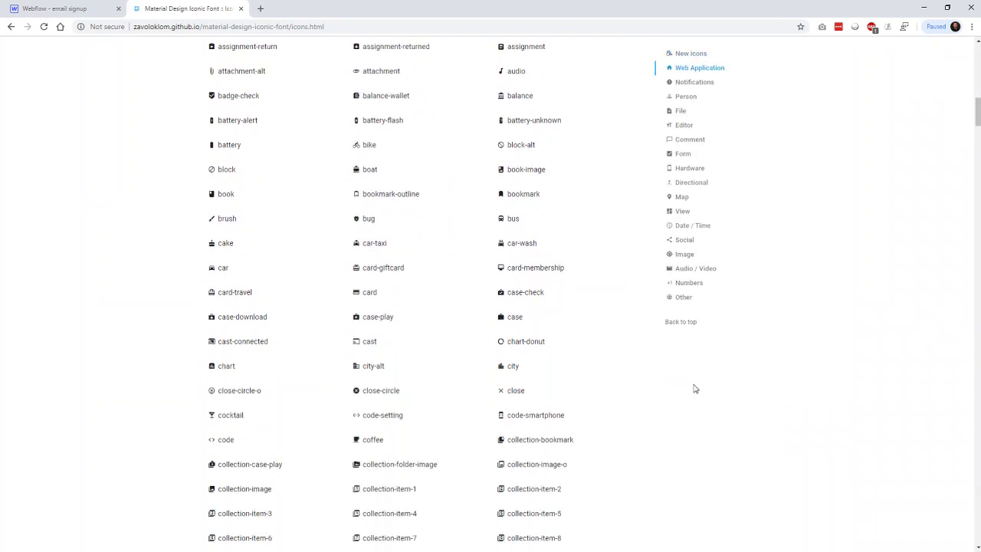
scroll(694, 390, "up", 1)
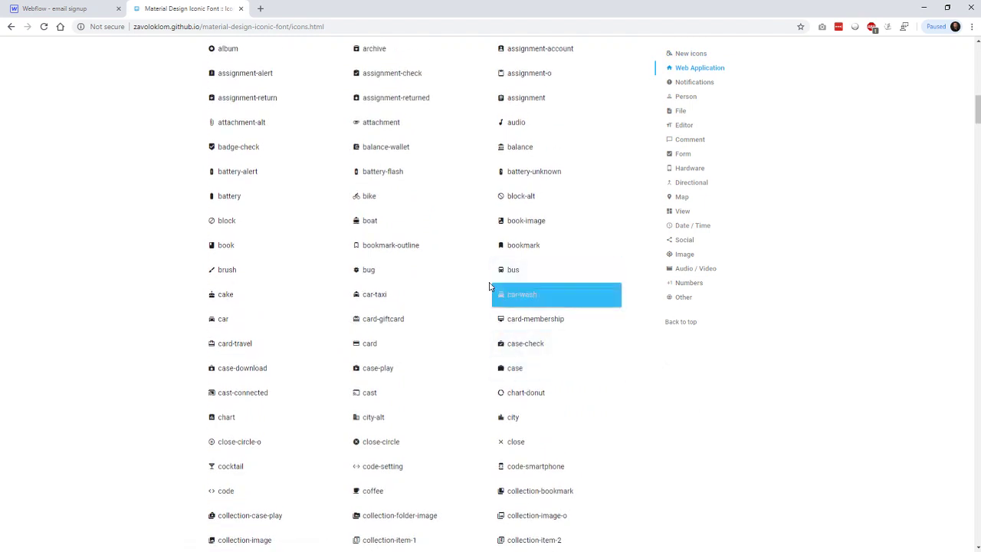
scroll(787, 383, "up", 10)
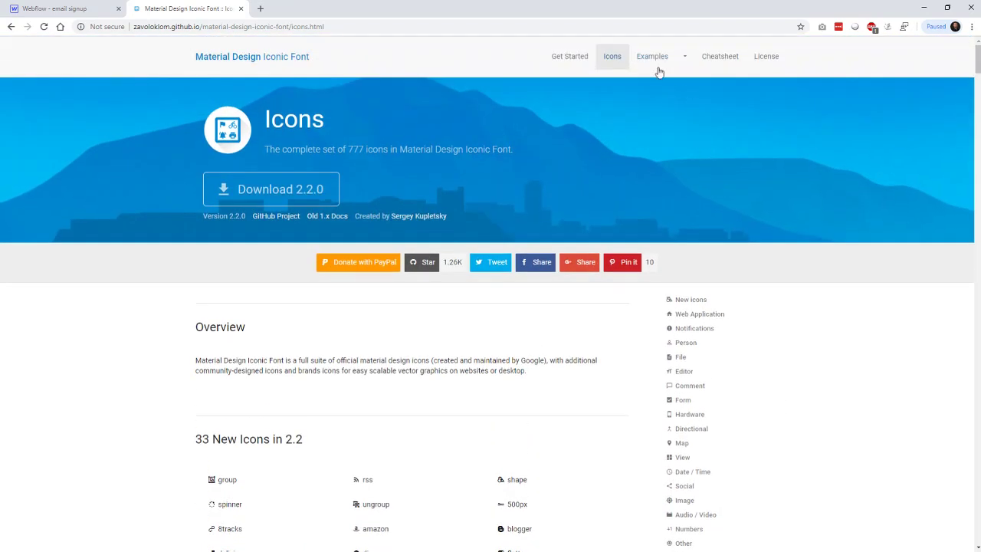
Step: Open the Material Design Iconic Font cheatsheet and scroll down to the bus icon
left_click(723, 59)
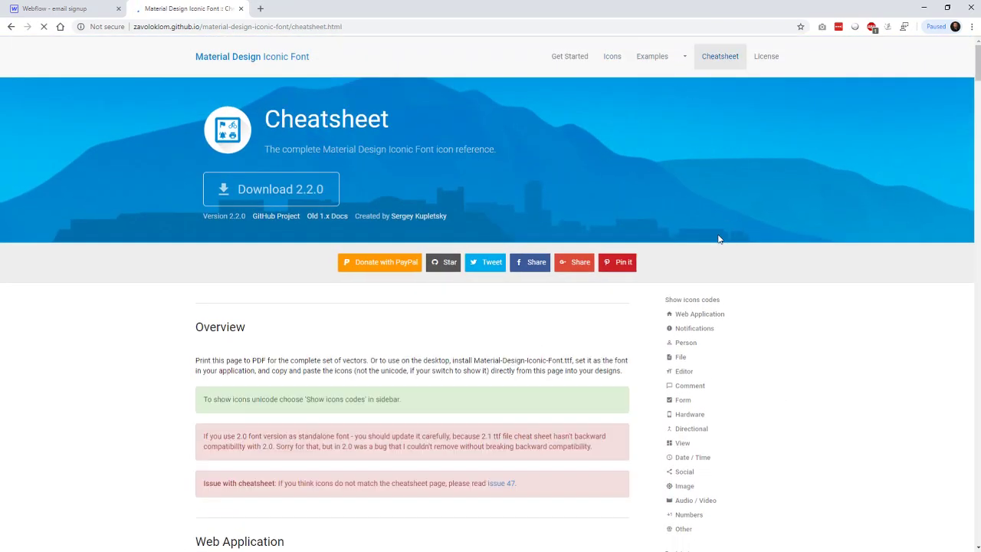
scroll(138, 359, "down", 3)
scroll(138, 360, "down", 3)
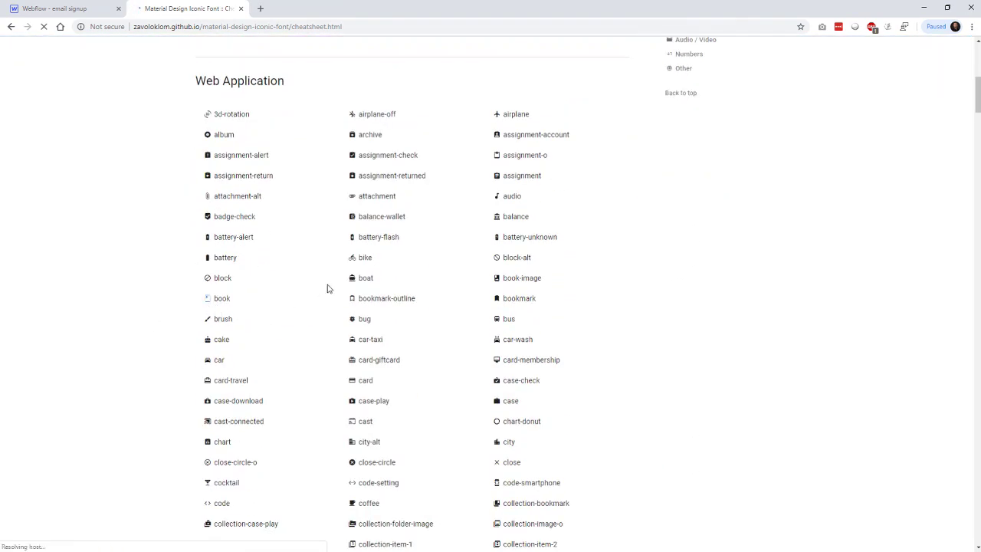
Step: Select the bus icon glyph on the cheatsheet and copy it
left_click_drag(494, 319, 541, 324)
left_click(549, 361)
double_click(496, 320)
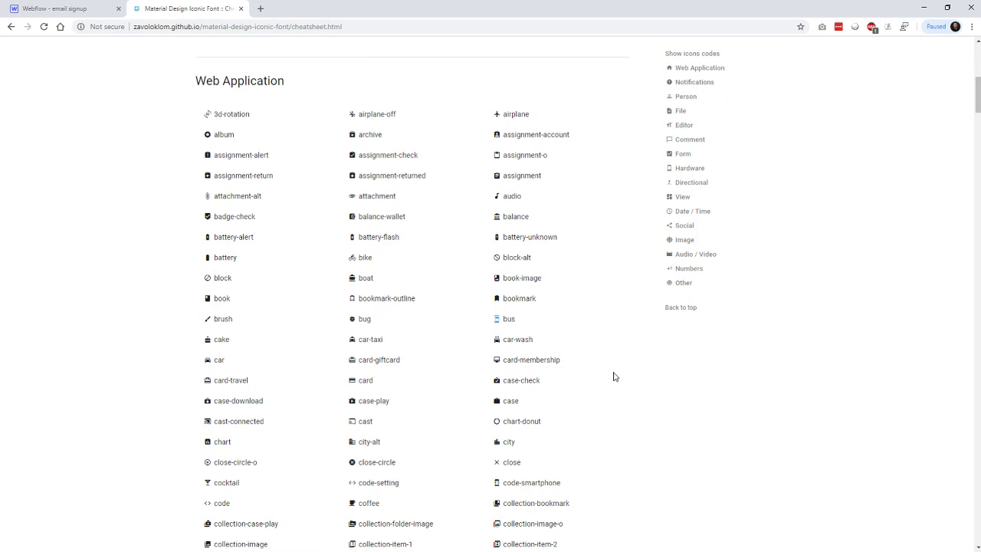
right_click(496, 319)
left_click(517, 329)
Step: Back in Webflow, select the empty div block beside the 'Some Awesome Text' heading
left_click(80, 10)
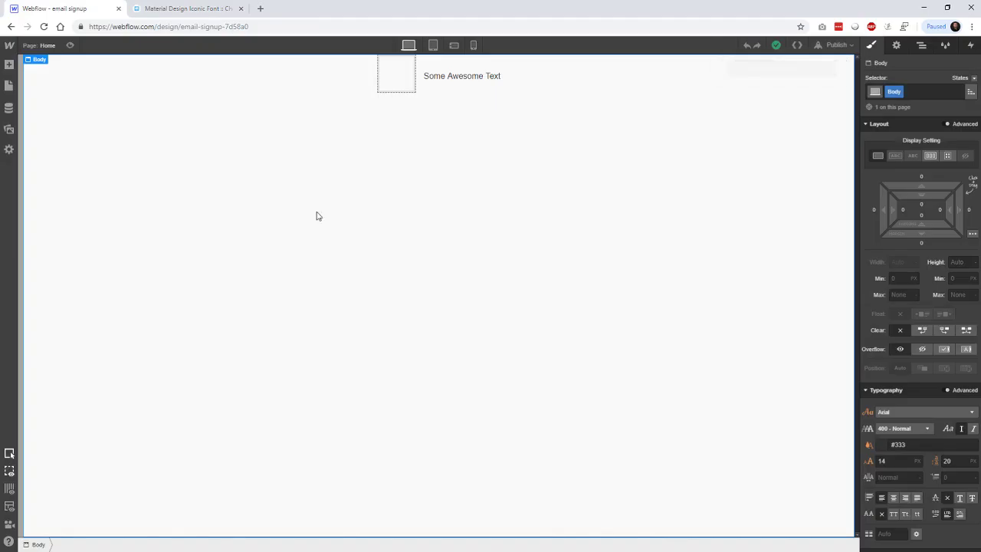
left_click(394, 89)
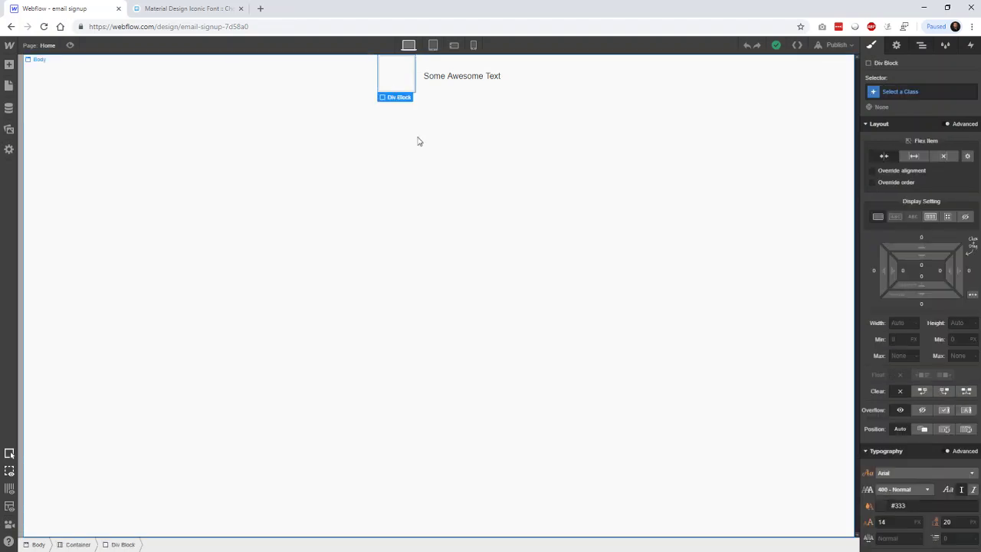
right_click(398, 81)
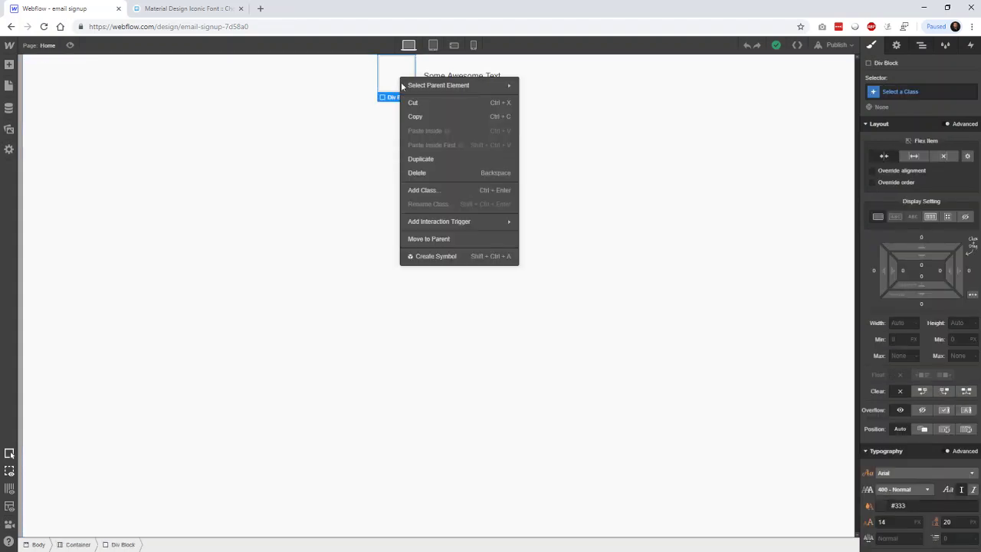
left_click(395, 79)
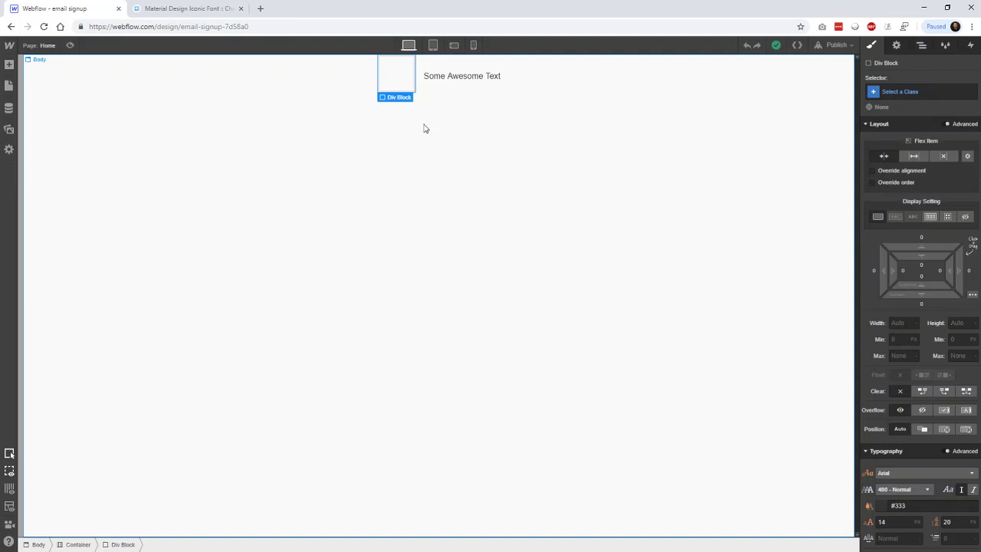
Step: Add a Text Block inside the div block and delete its placeholder text
left_click(9, 65)
left_click_drag(43, 408, 396, 75)
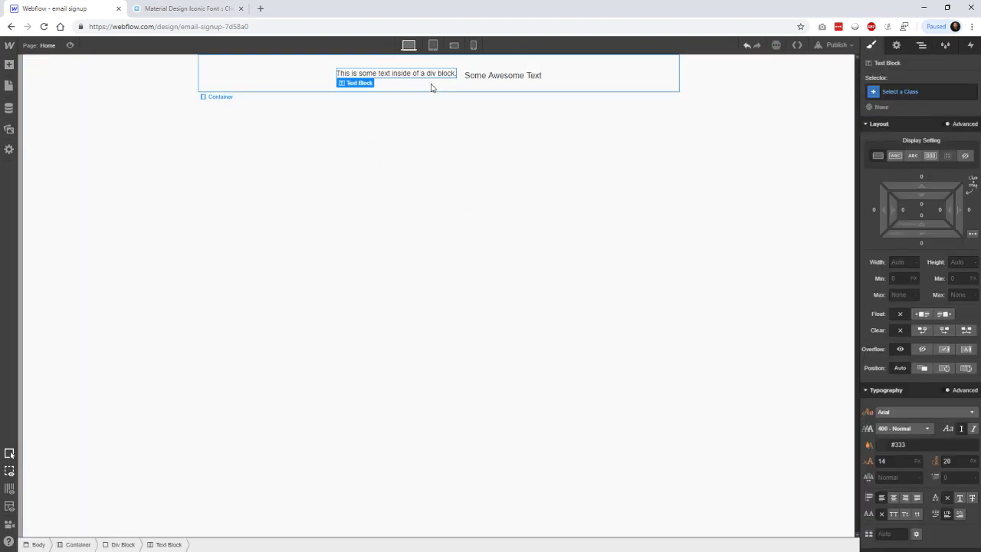
double_click(427, 74)
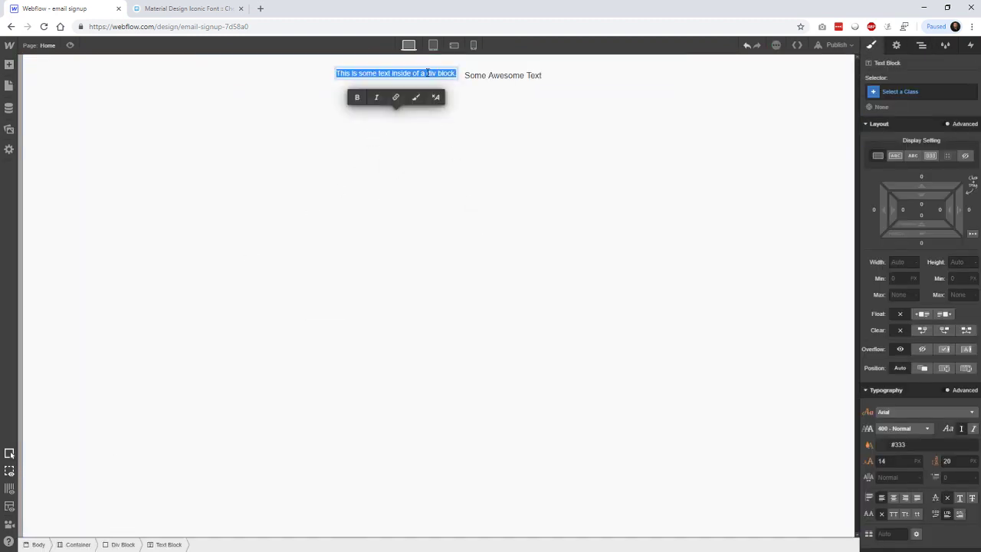
key("BackSpace")
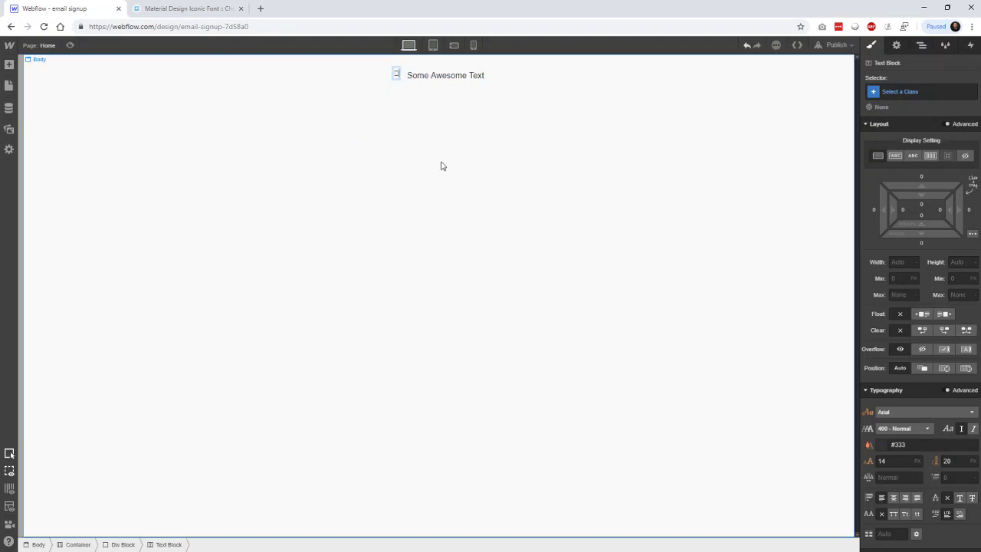
Step: Set the pasted icon character's font family to Material design iconic font
left_click(405, 135)
left_click(397, 77)
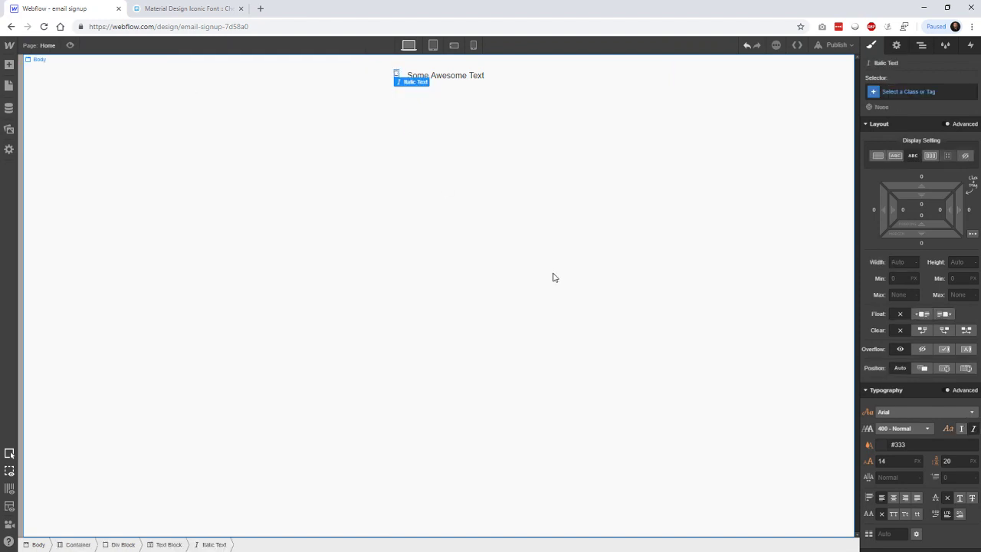
left_click(918, 414)
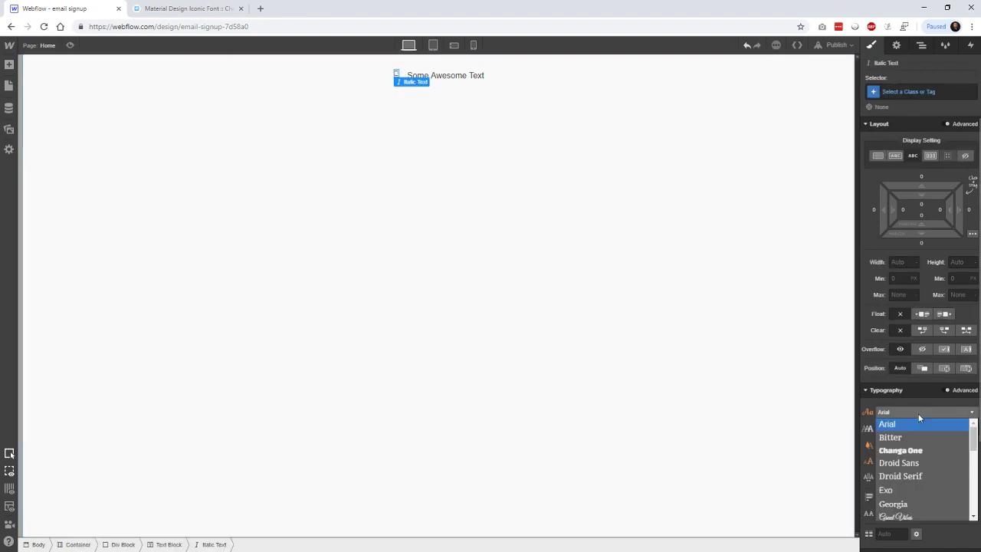
scroll(917, 487, "down", 3)
scroll(918, 488, "down", 1)
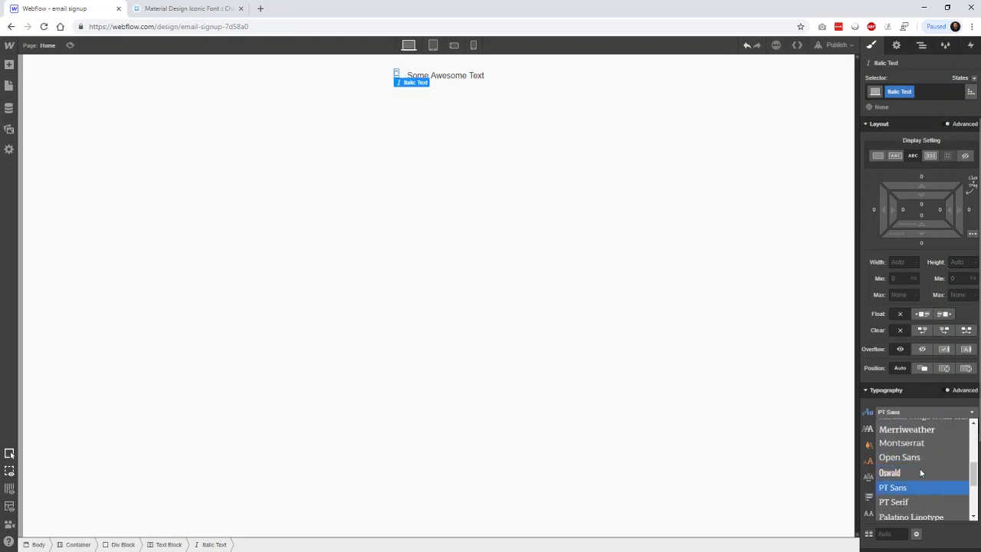
left_click(931, 418)
left_click(432, 226)
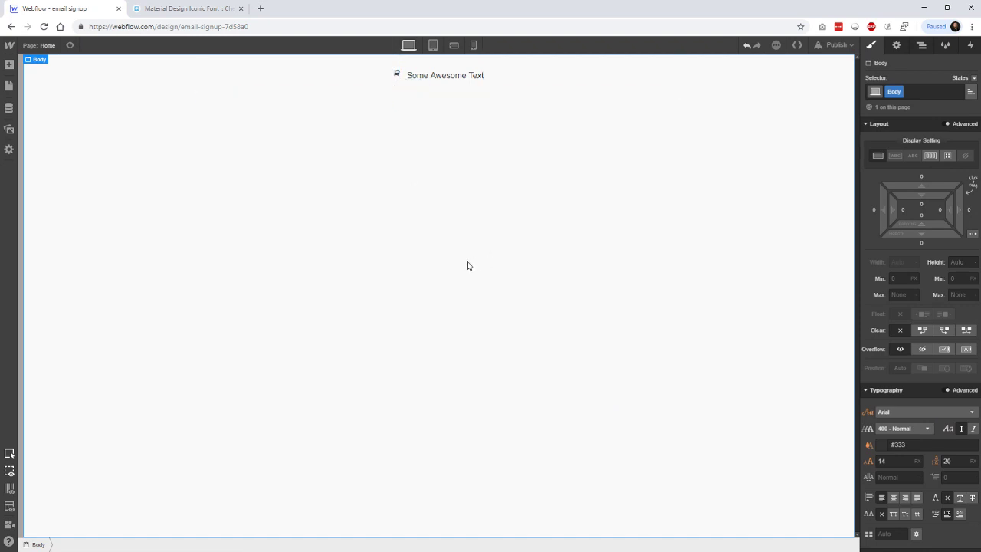
Step: Select the bus icon's Italic Text element and toggle its Typography font style button
left_click(397, 76)
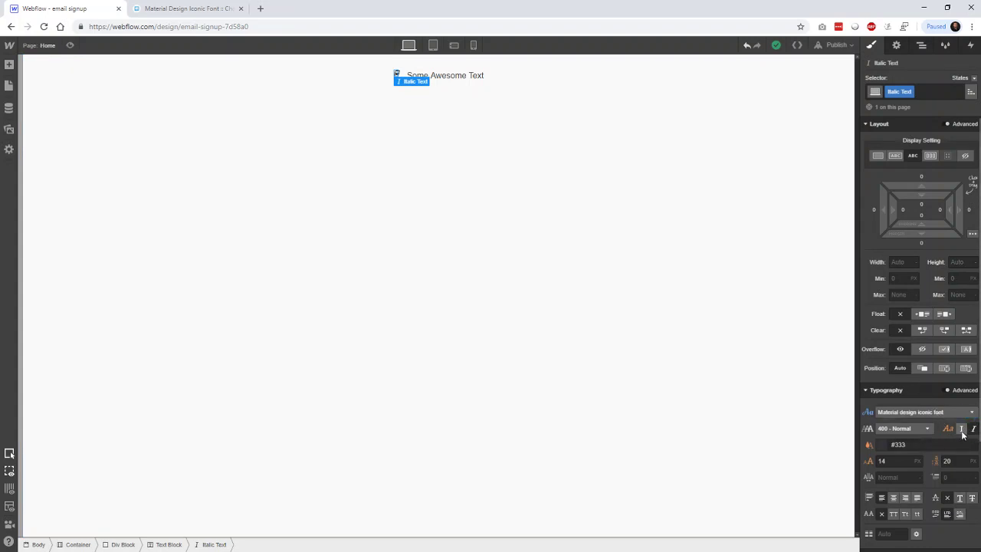
left_click(408, 113)
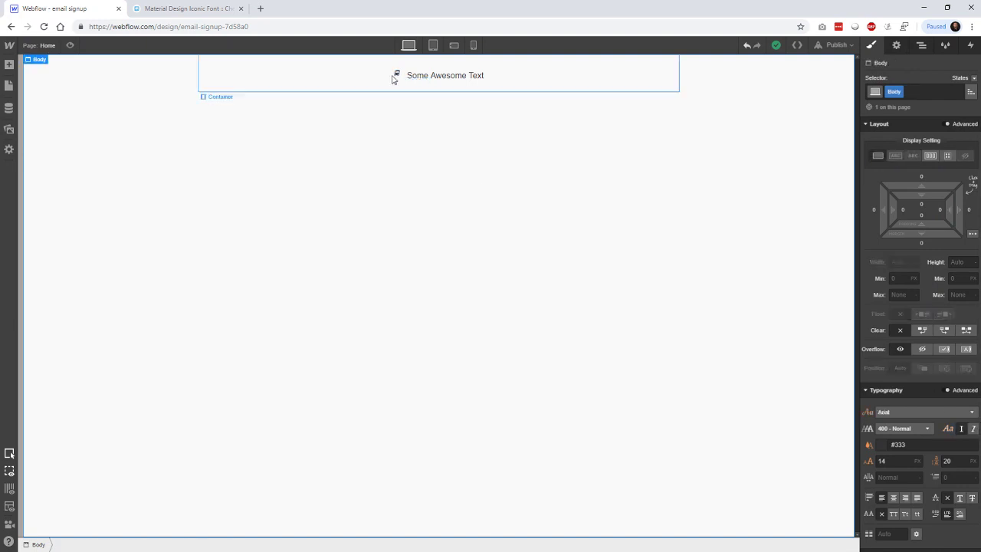
left_click(397, 76)
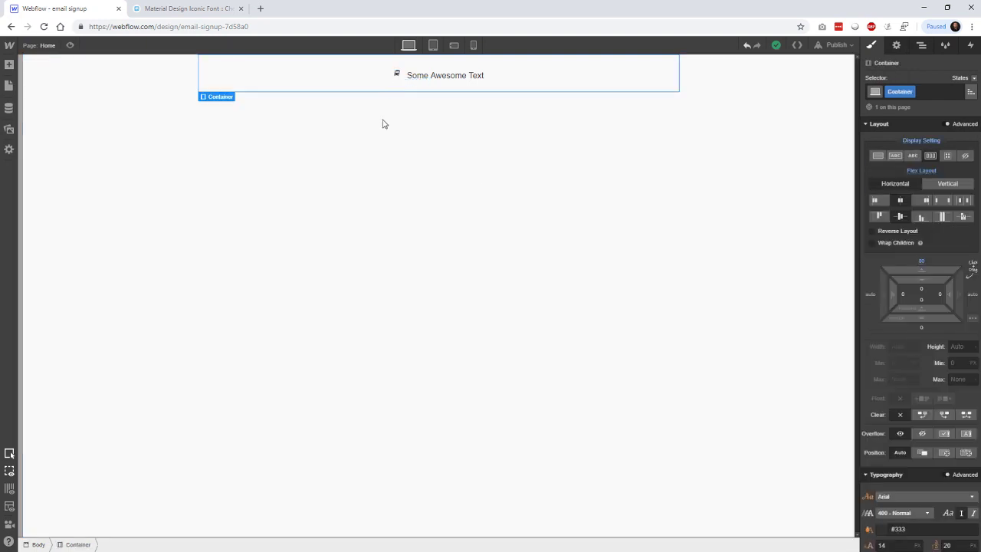
left_click(397, 76)
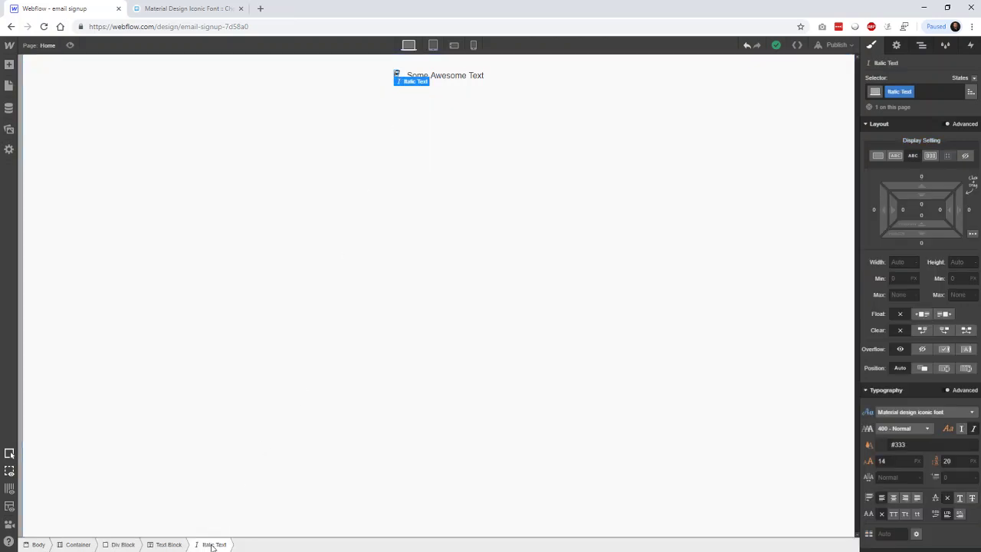
left_click(168, 544)
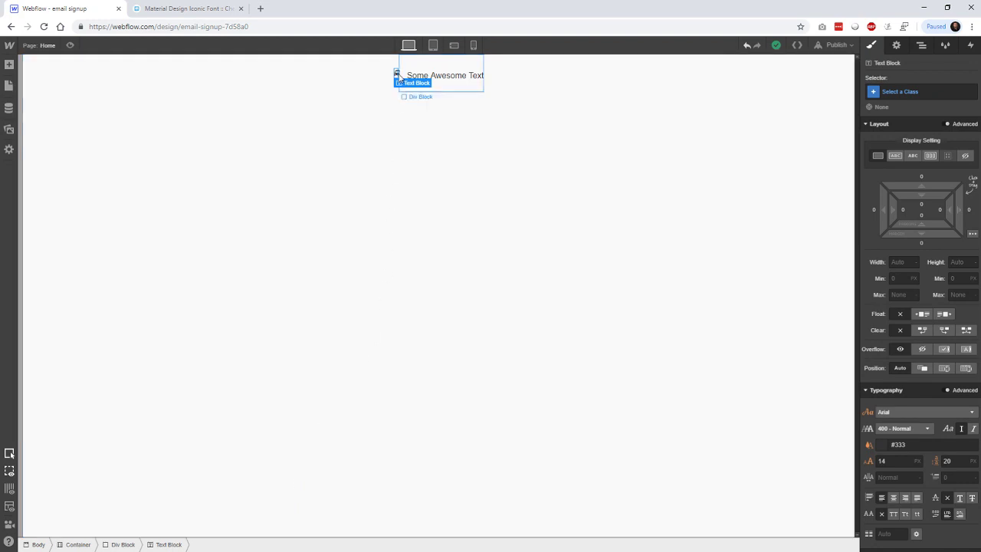
left_click(397, 78)
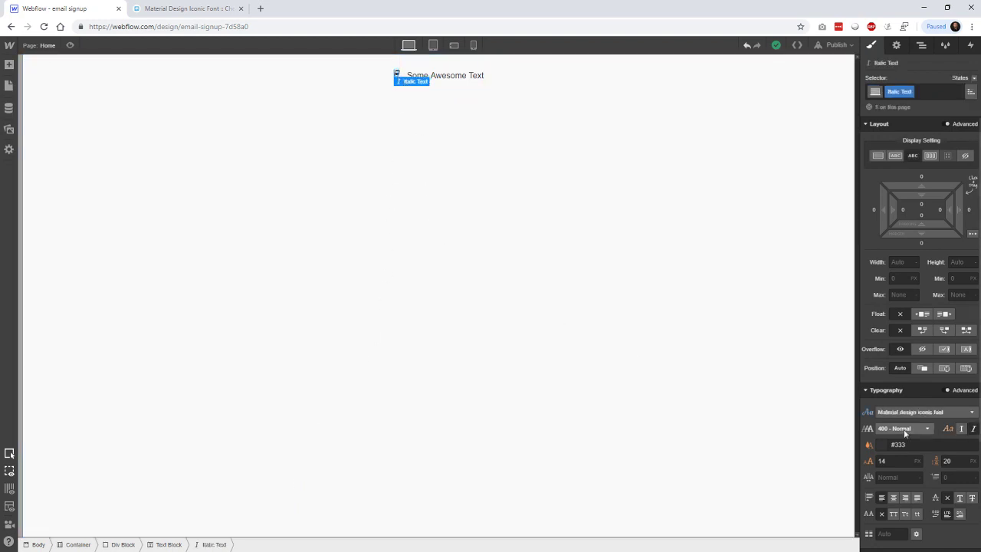
left_click(961, 429)
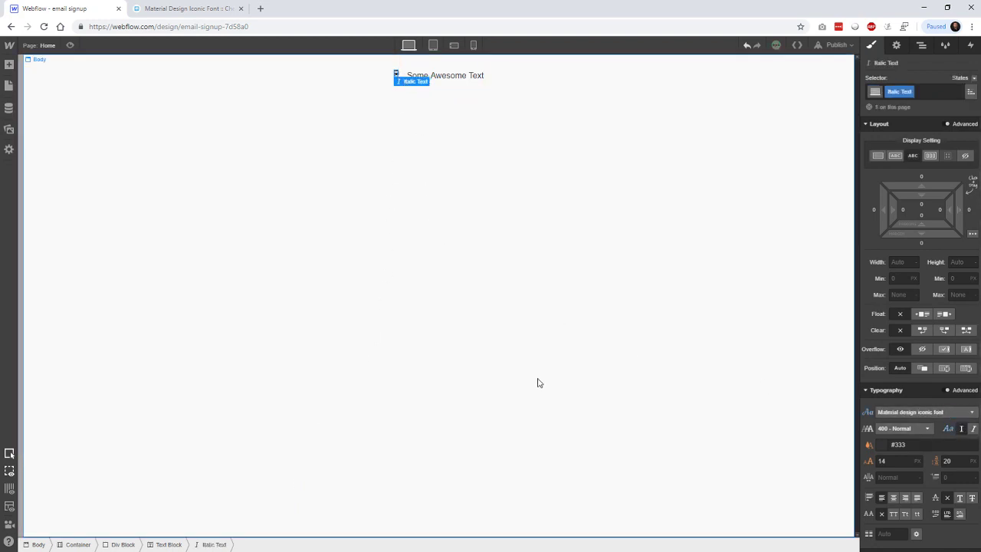
left_click(538, 383)
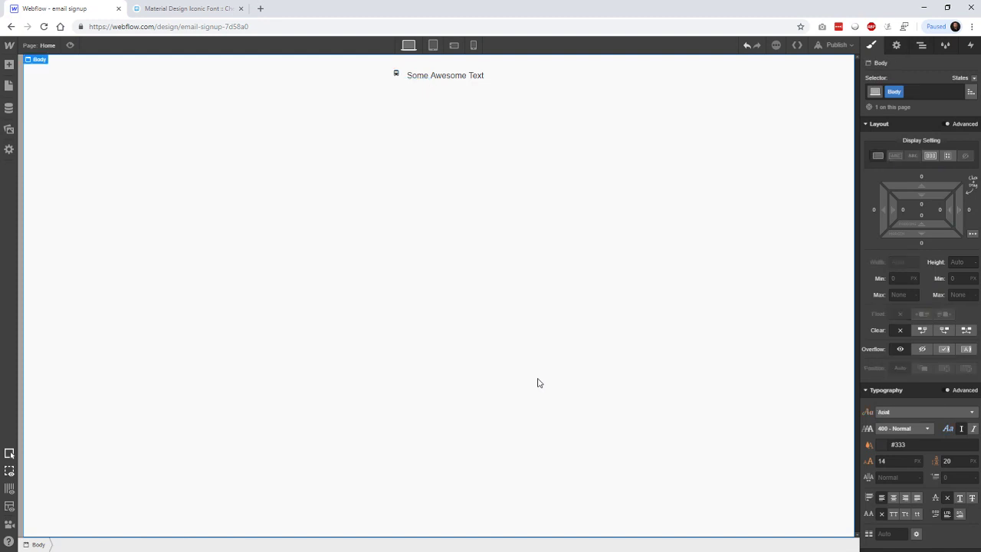
Step: Set the bus icon's font size to 38 px
left_click(396, 78)
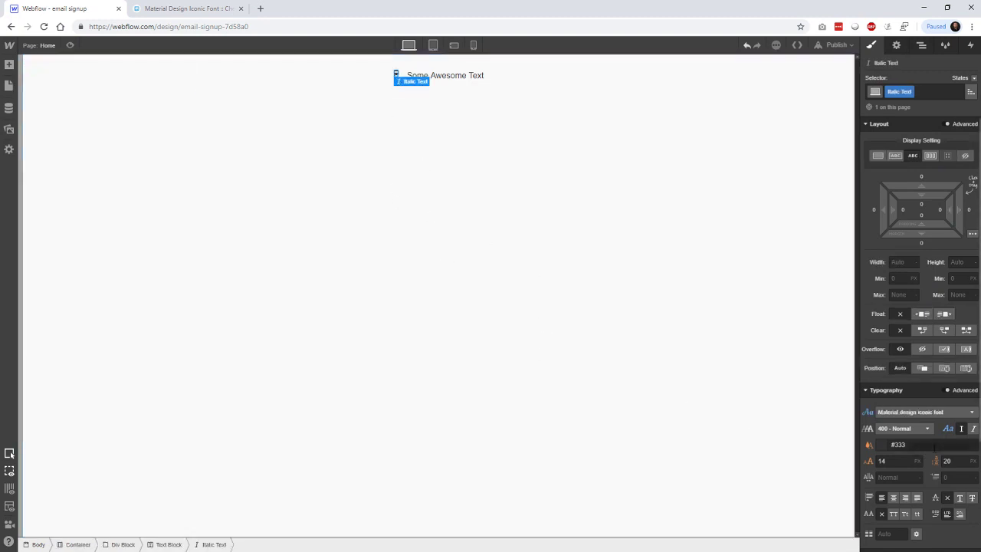
left_click(882, 460)
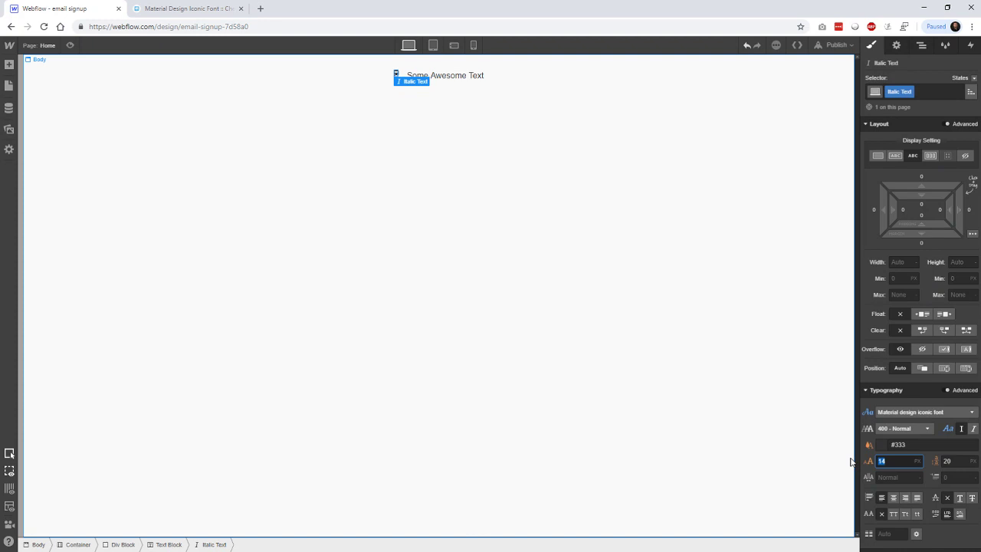
type("38")
key("Return")
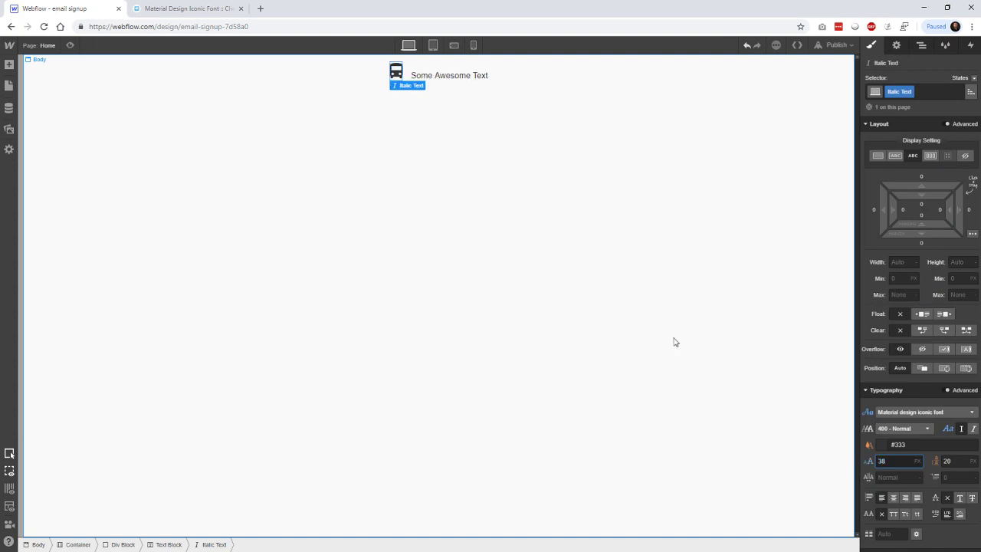
left_click(632, 329)
Step: Colour the enlarged bus icon red
left_click(396, 75)
left_click(884, 445)
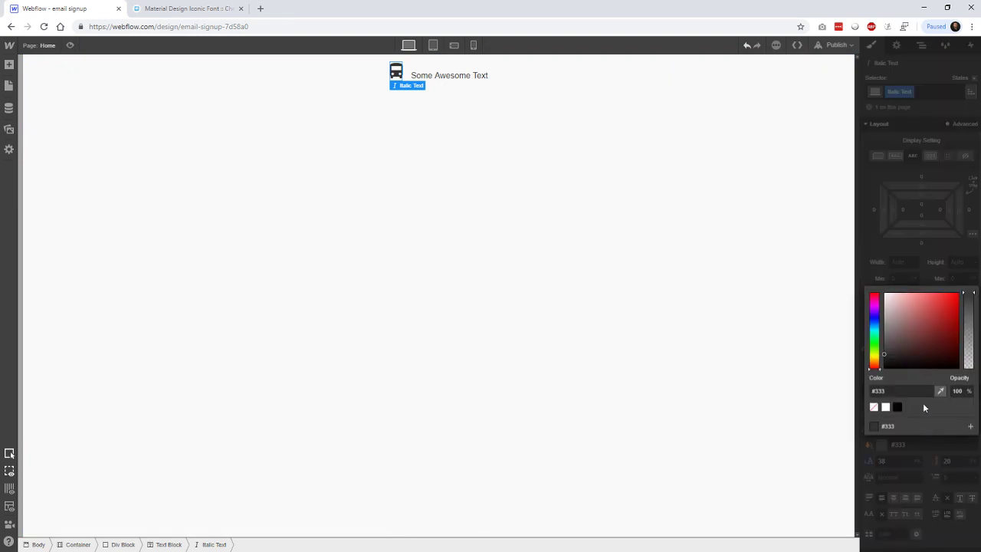
left_click_drag(917, 347, 958, 281)
left_click(628, 360)
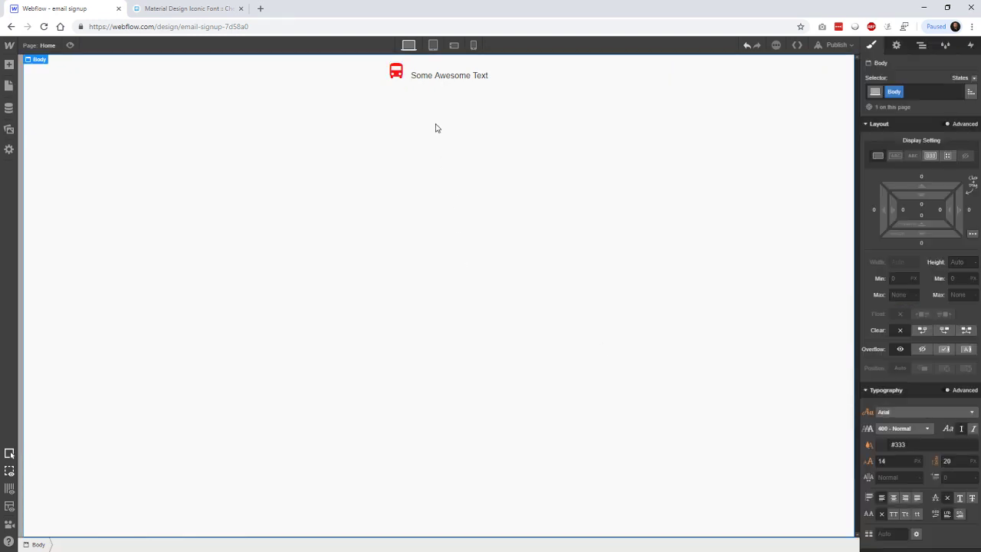
left_click(423, 83)
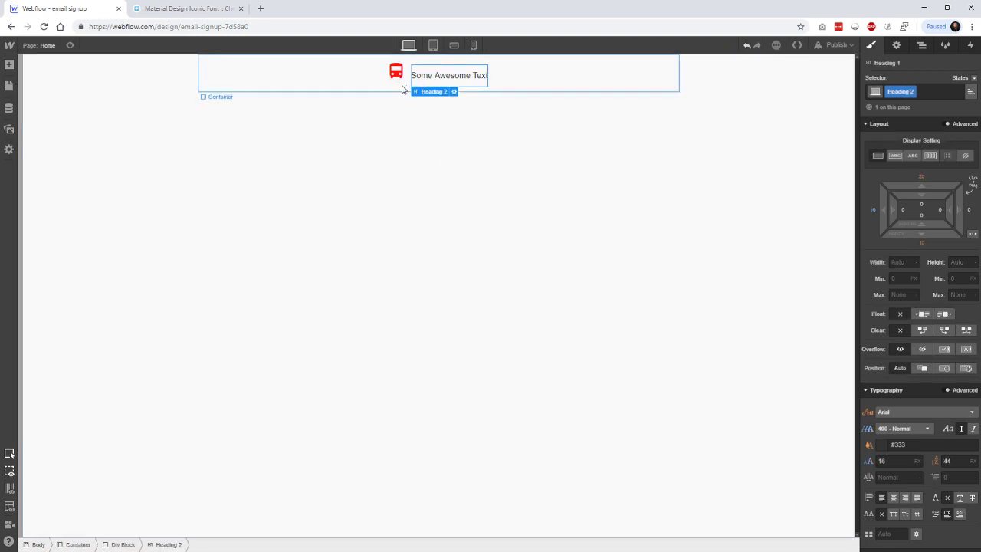